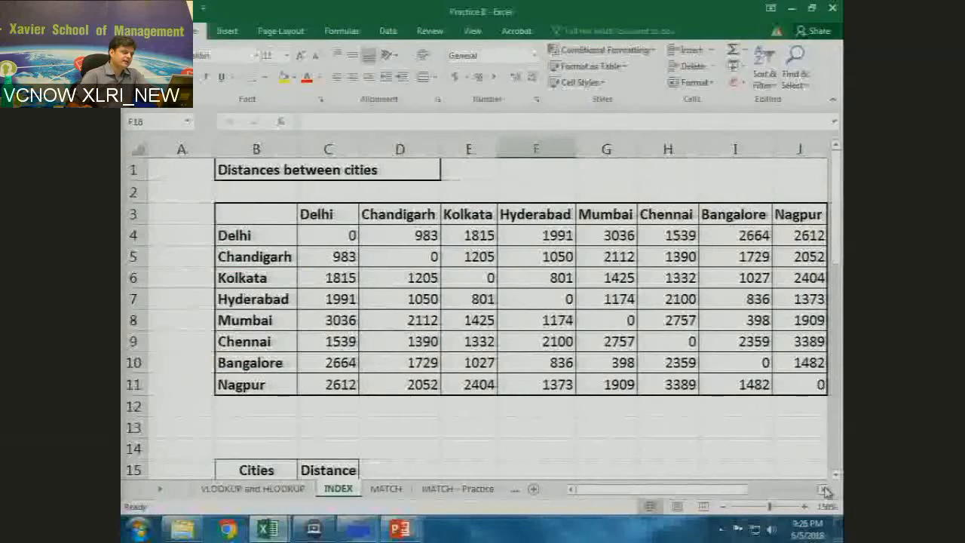
- Correct the misspelled city in cell B16 so the entry reads Hyderabad to Chandigarh
left_click(825, 489)
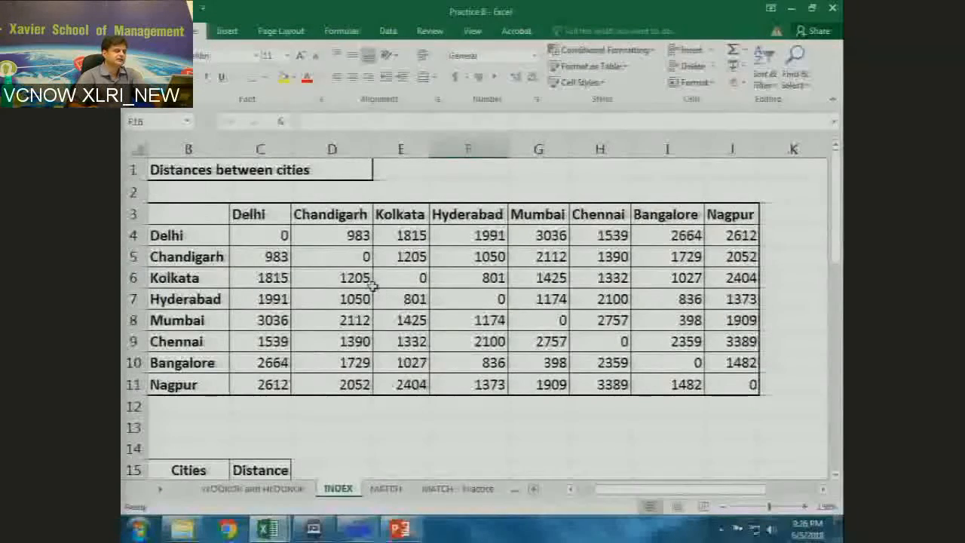
scroll(376, 286, "down", 1)
scroll(372, 286, "down", 4)
scroll(373, 286, "left", 1)
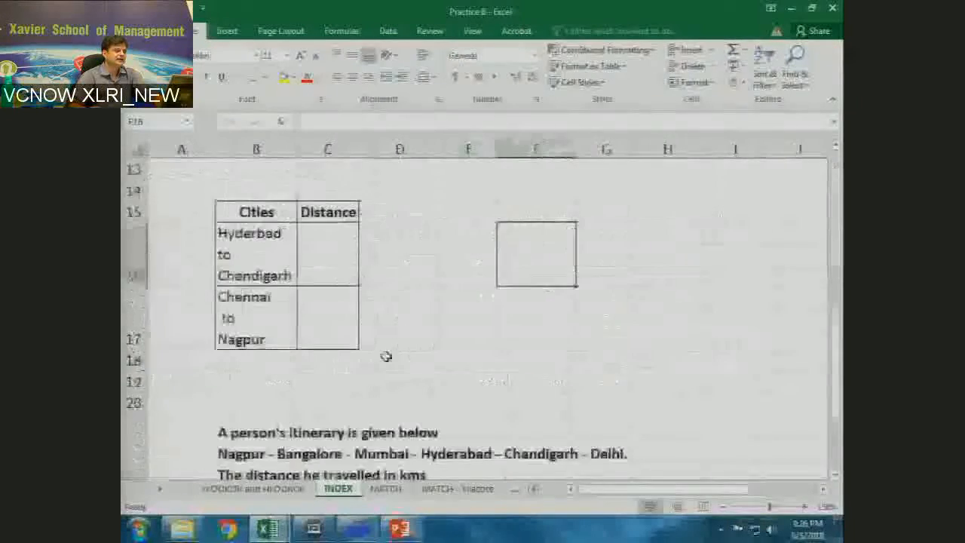
double_click(258, 232)
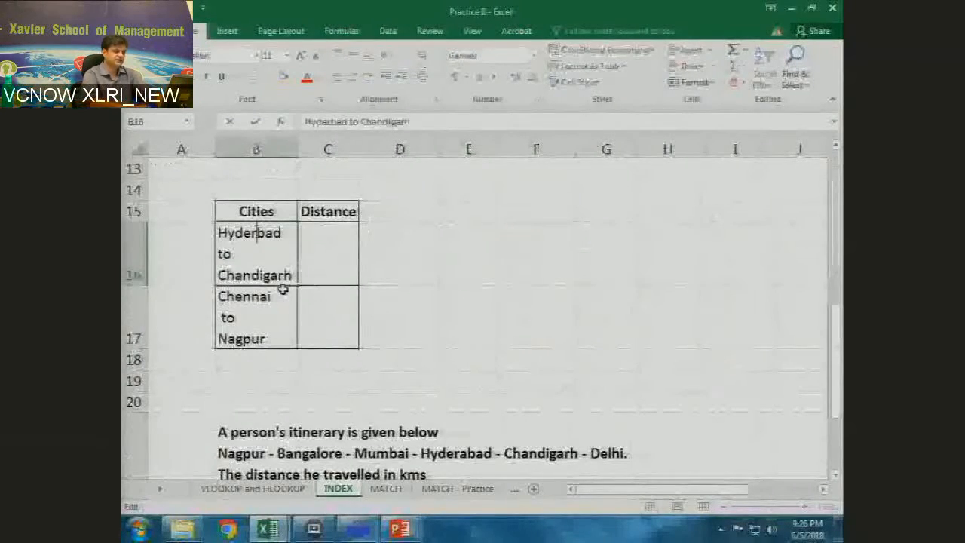
type("a")
key("Return")
left_click(257, 259)
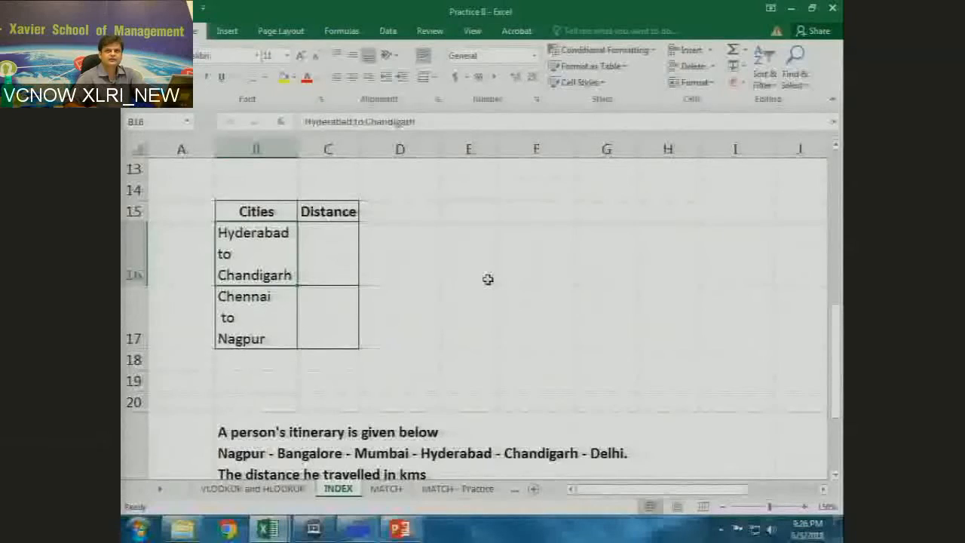
- Examine the questions below the distance table: the two city pairs, the person's itinerary and the total distance to Delhi
scroll(488, 279, "up", 2)
scroll(488, 279, "down", 1)
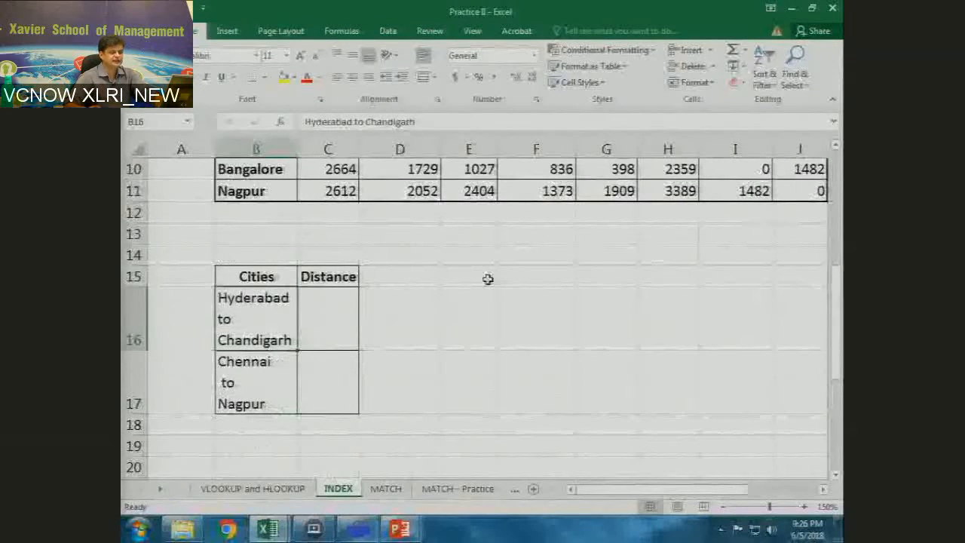
left_click(329, 388)
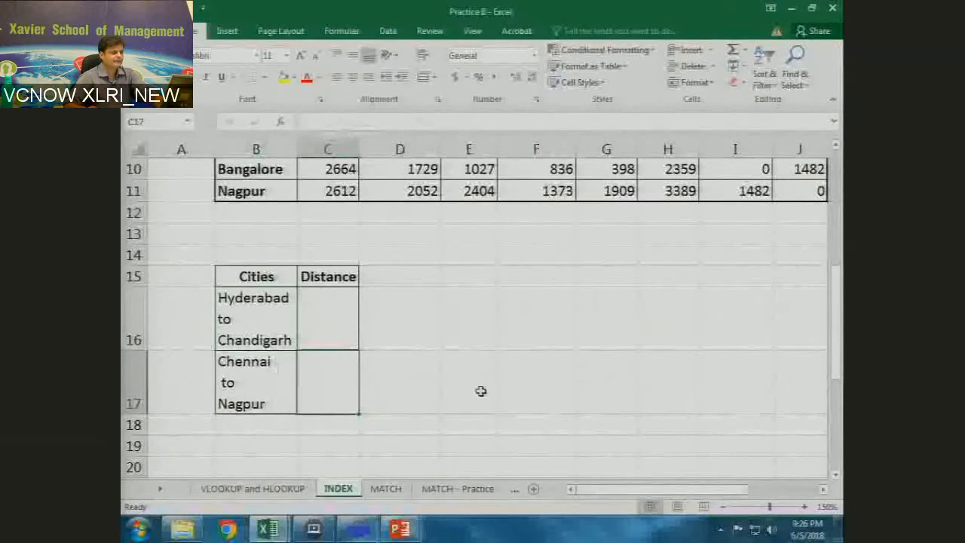
scroll(481, 391, "down", 4)
scroll(482, 390, "up", 2)
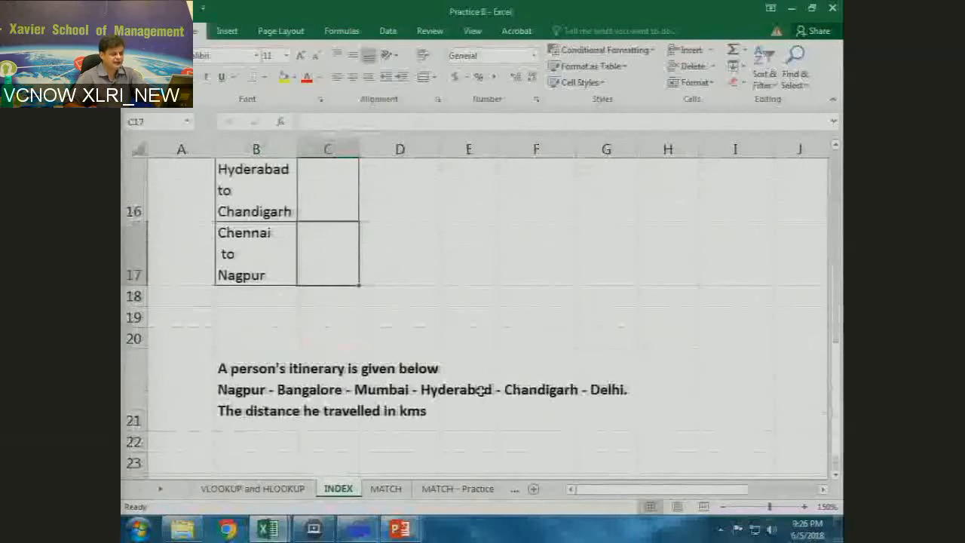
scroll(481, 390, "down", 1)
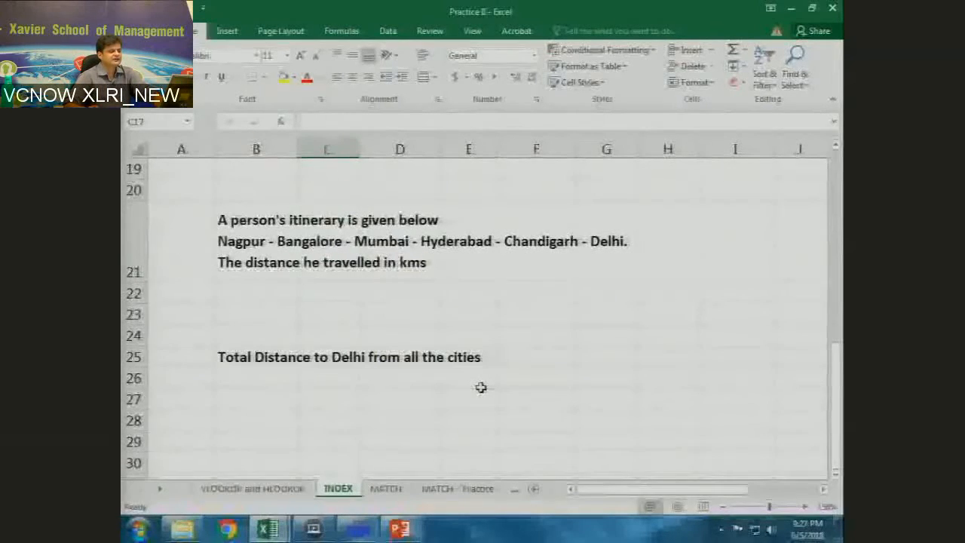
left_click(252, 247)
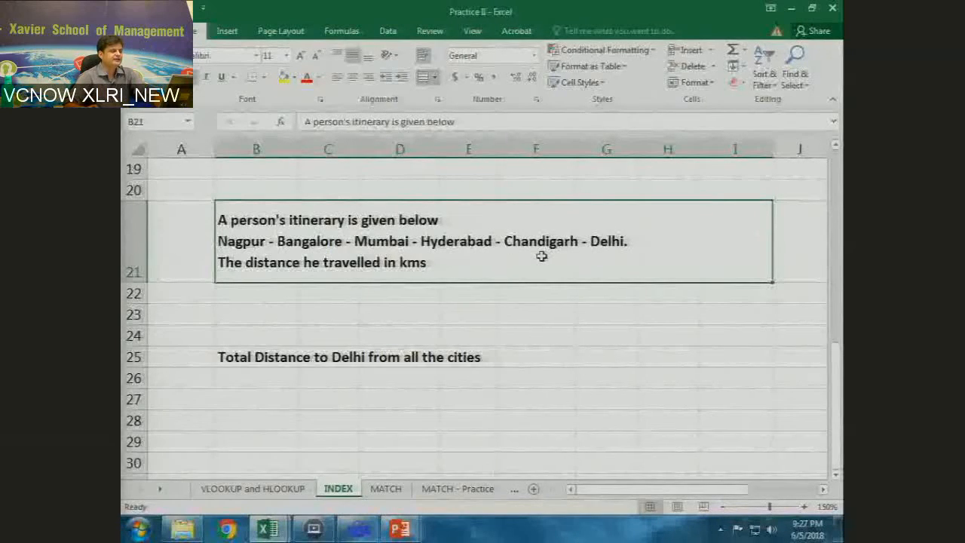
double_click(520, 283)
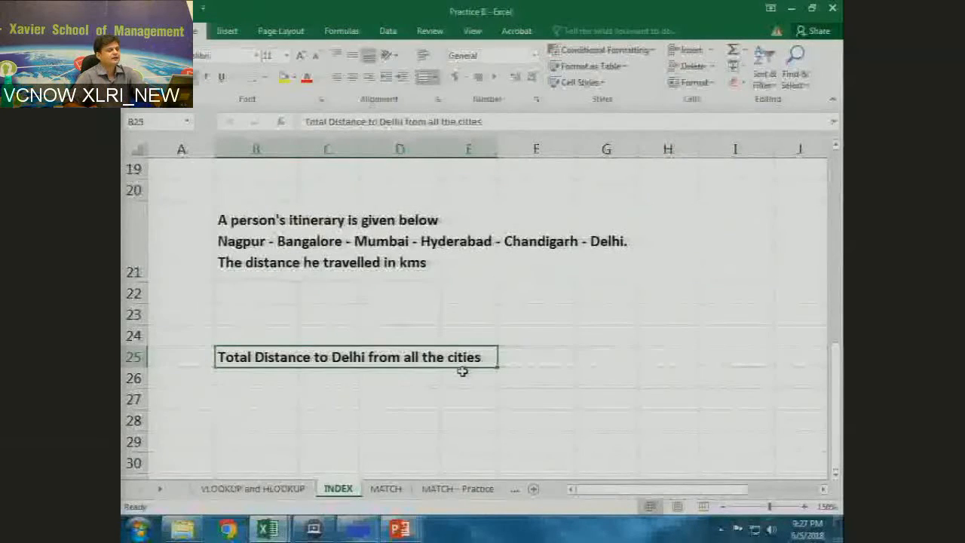
- Compare the Delhi row of distances, C4:J4, with the question about total distance to Delhi from all the cities
scroll(463, 371, "up", 3)
scroll(463, 371, "up", 2)
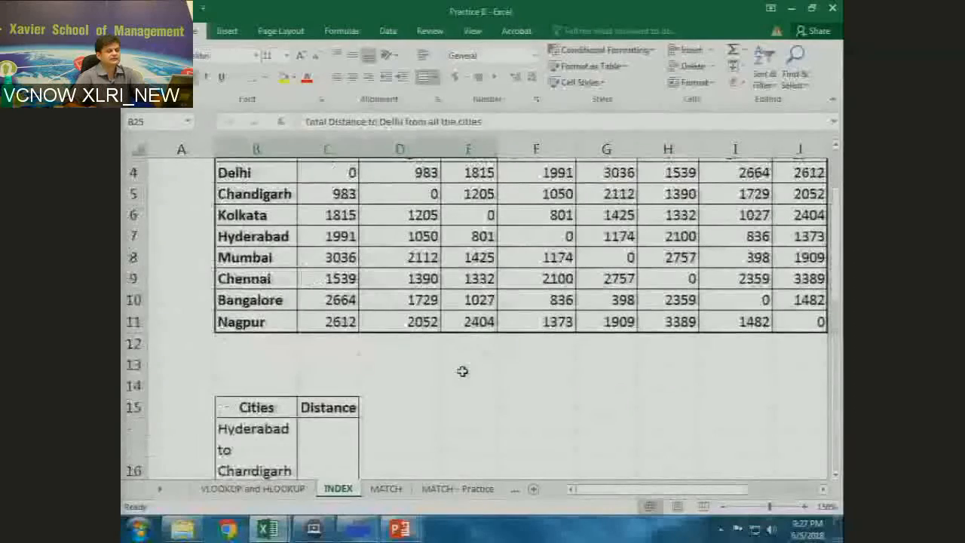
scroll(461, 370, "up", 1)
left_click_drag(339, 235, 786, 238)
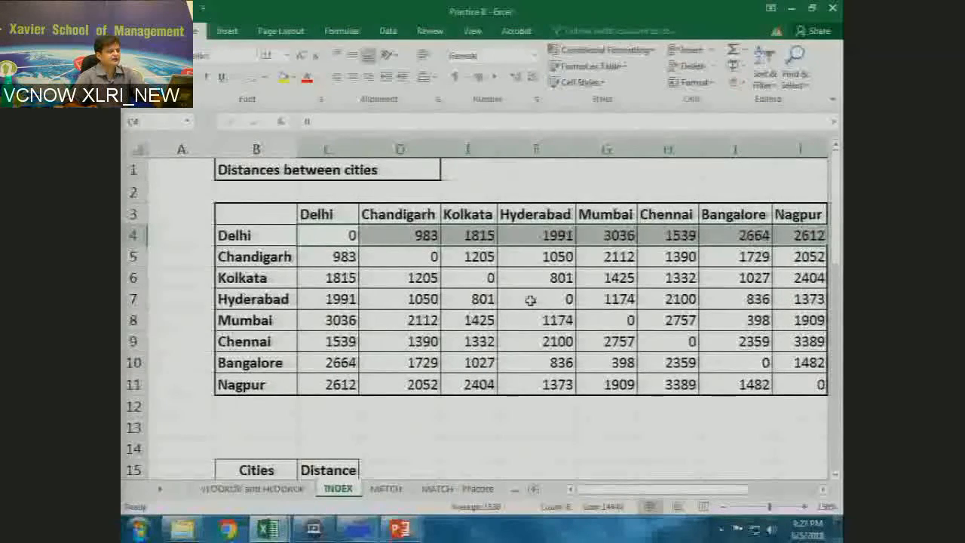
scroll(543, 310, "down", 8)
scroll(555, 323, "up", 1)
left_click(237, 232)
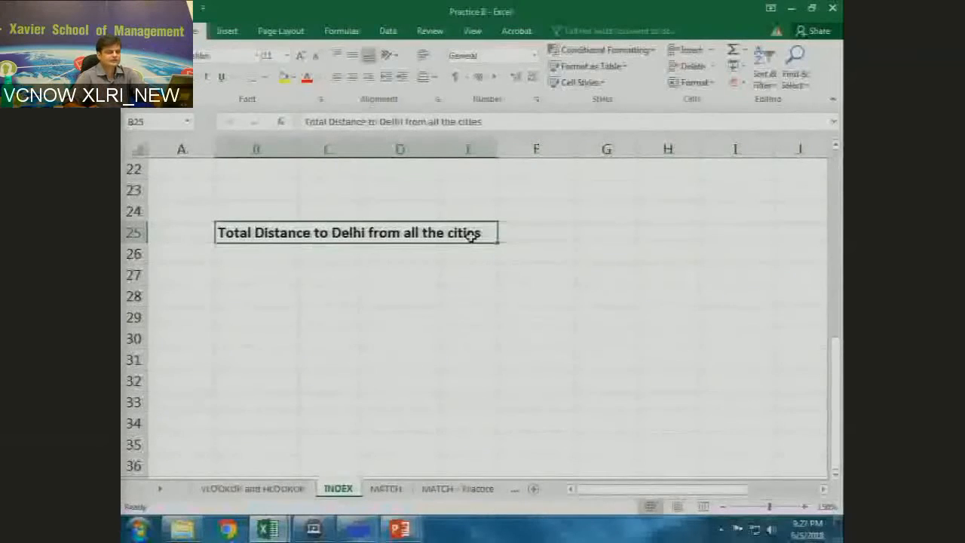
scroll(404, 271, "up", 3)
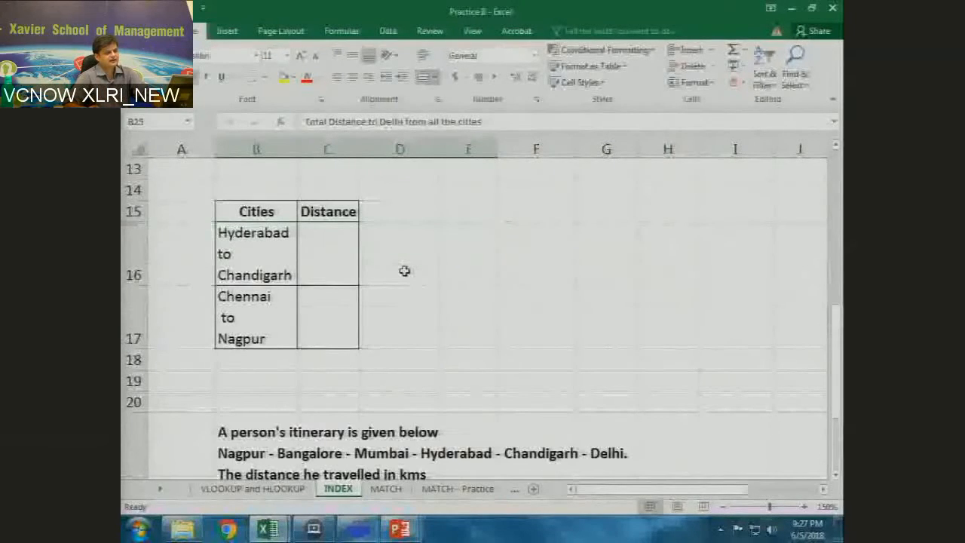
scroll(404, 271, "up", 2)
scroll(404, 271, "up", 2)
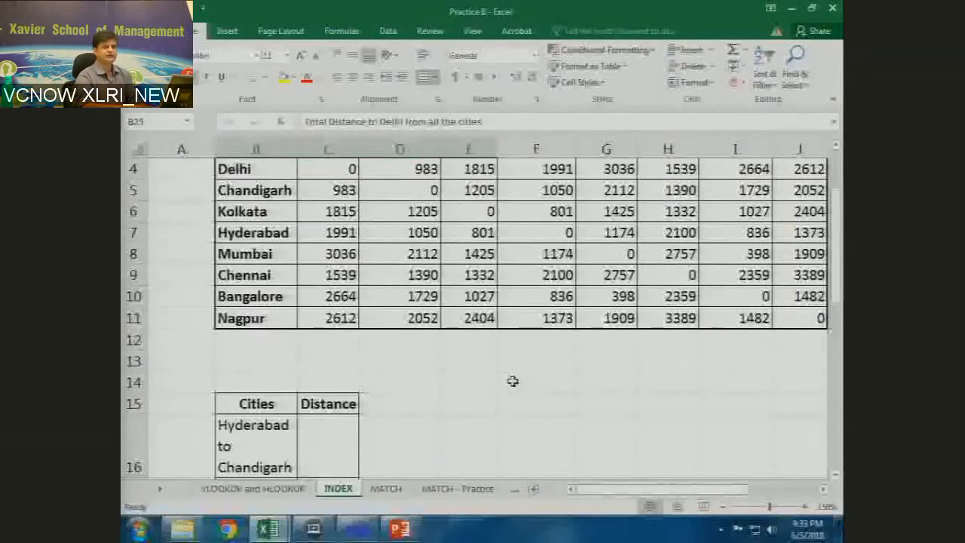
- Select all the distance values in C4:J11, excluding the city headings, and clear the selection
scroll(513, 381, "down", 4)
key("Page_Up")
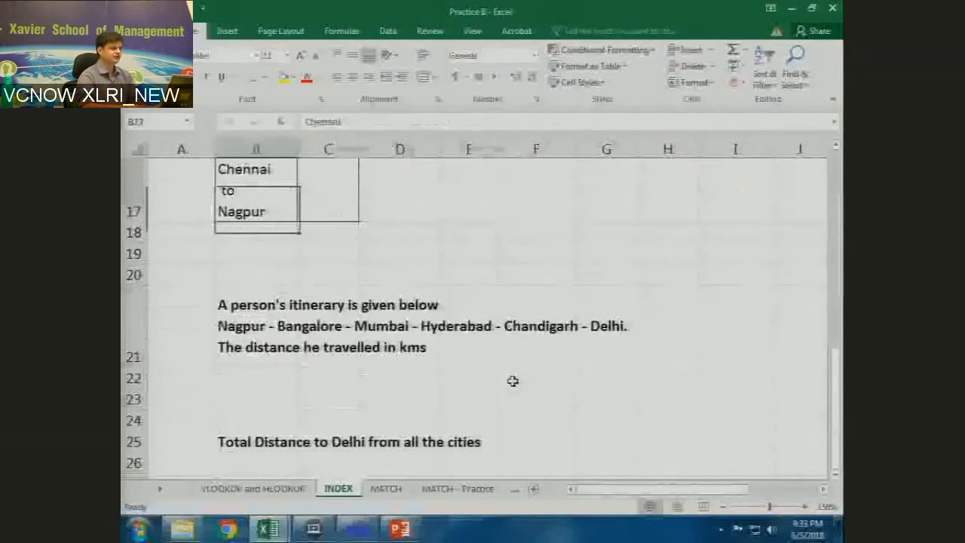
key("Page_Up")
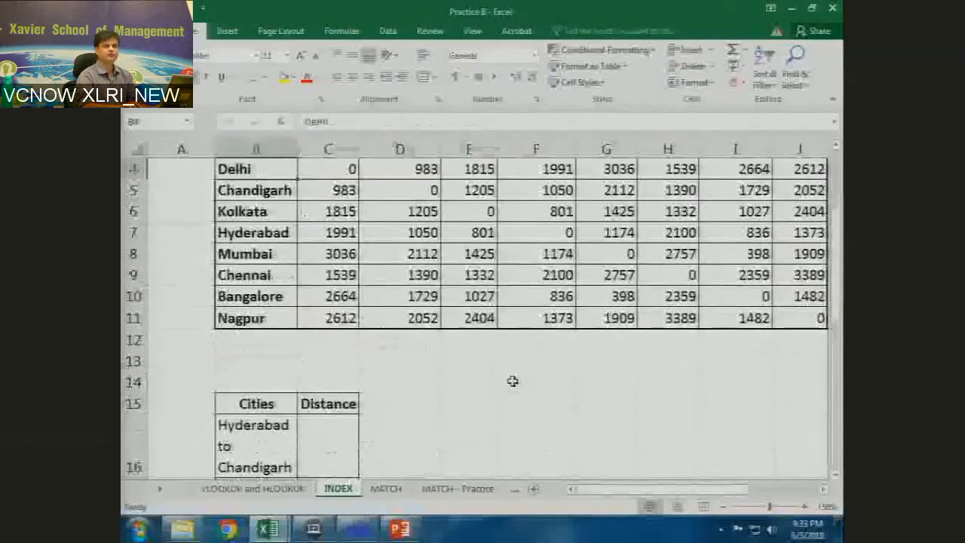
key("Page_Up")
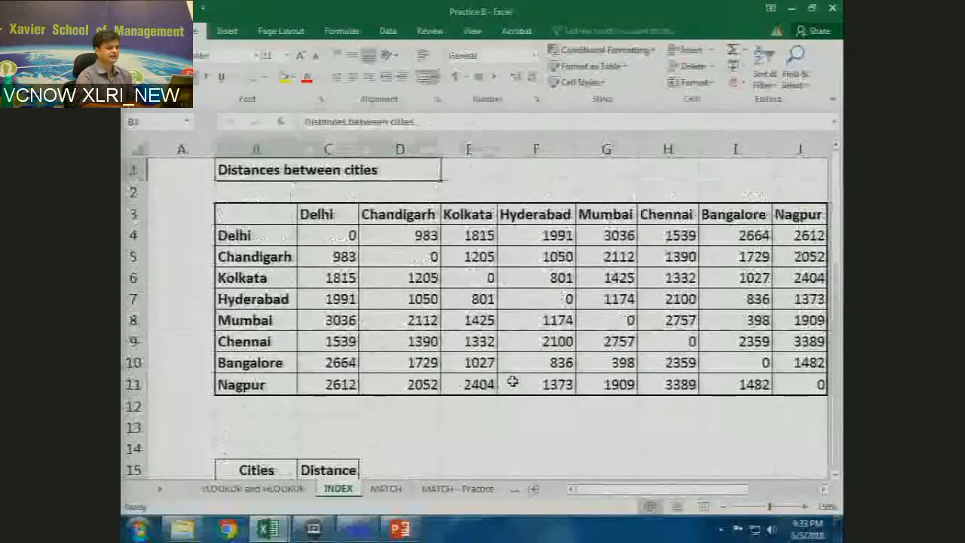
key("Down")
key("Down")
key("Down")
key("Right")
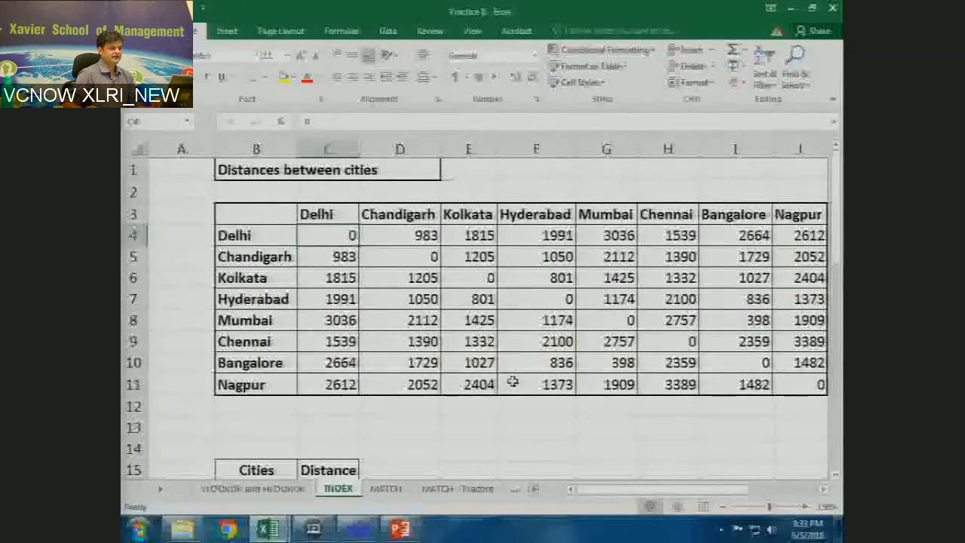
key("ctrl+shift+Right")
key("ctrl+shift+Down")
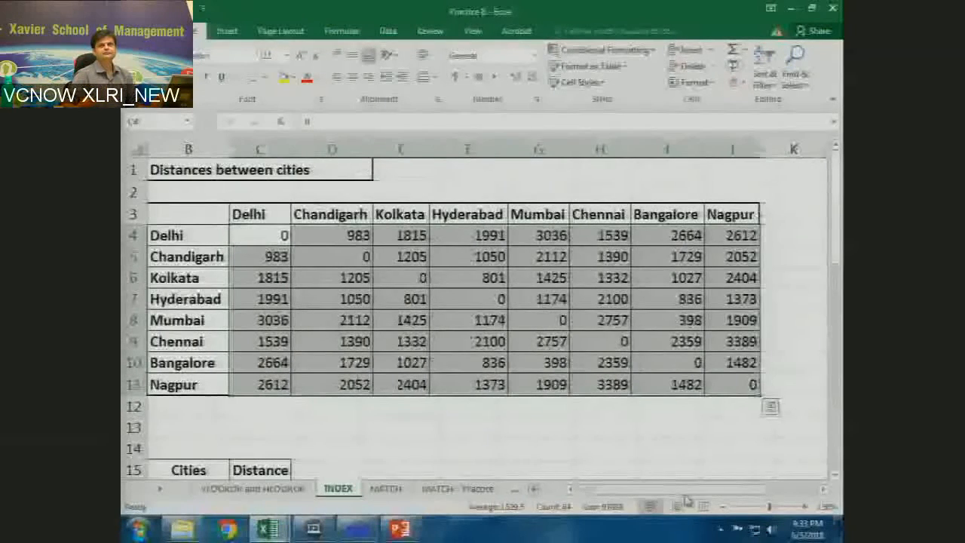
scroll(683, 473, "right", 1)
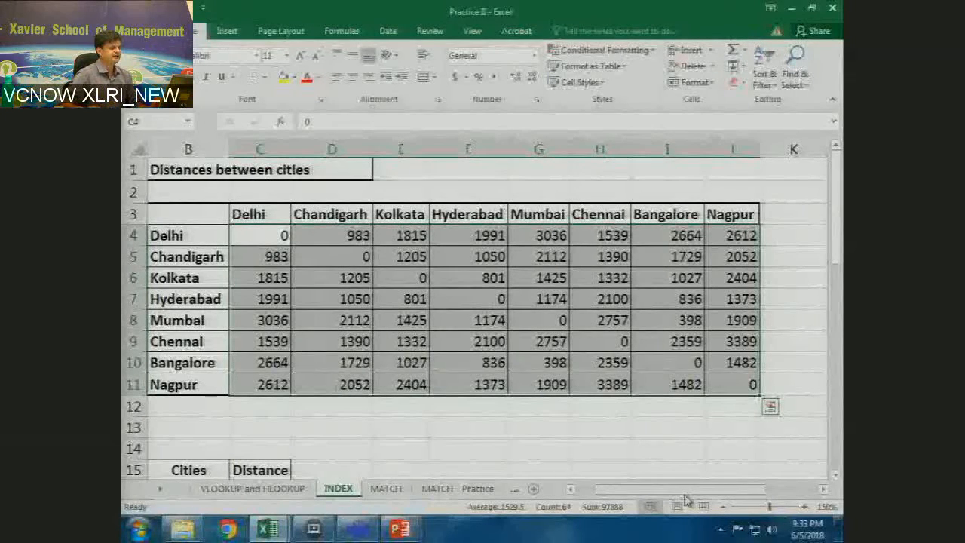
left_click(468, 448)
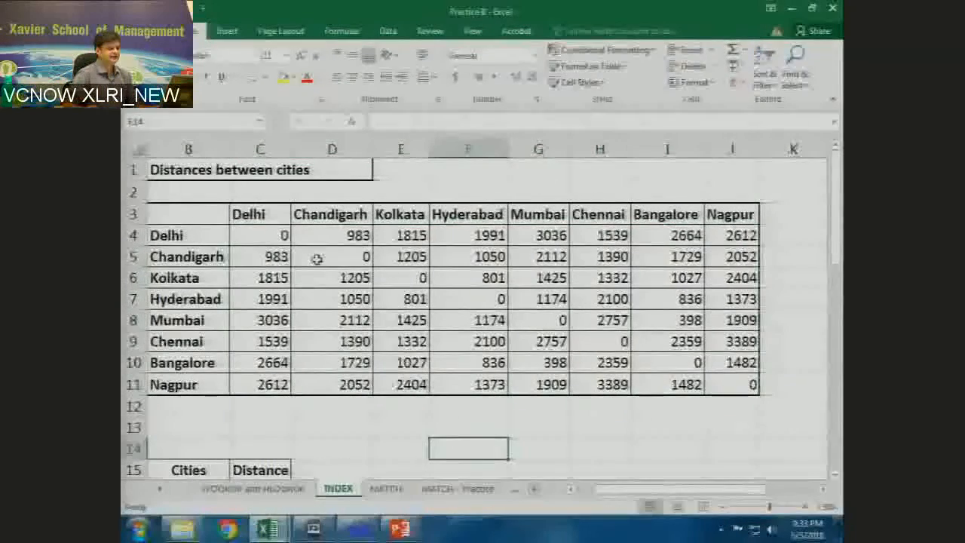
- Name the block of distance values C4:J11 distance_cities
left_click_drag(271, 235, 721, 385)
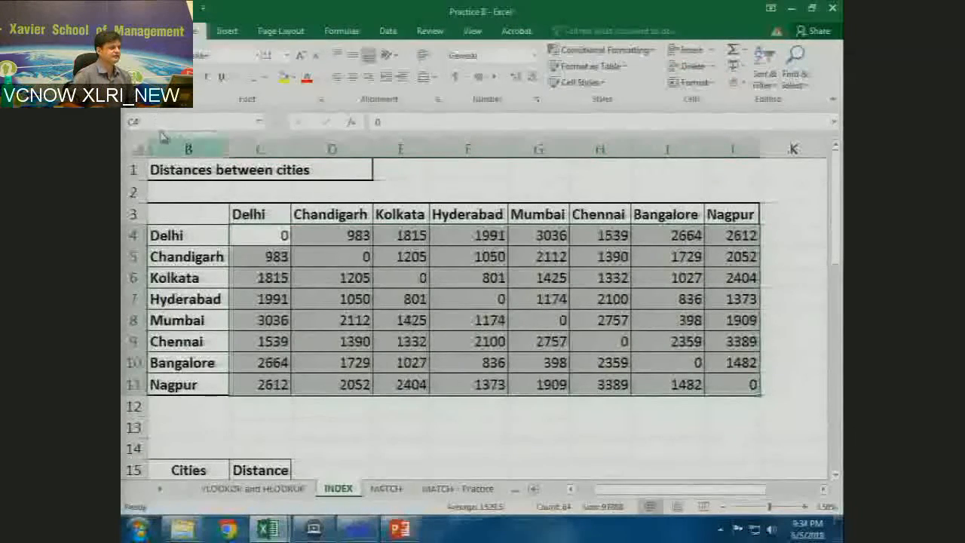
left_click_drag(613, 498, 572, 492)
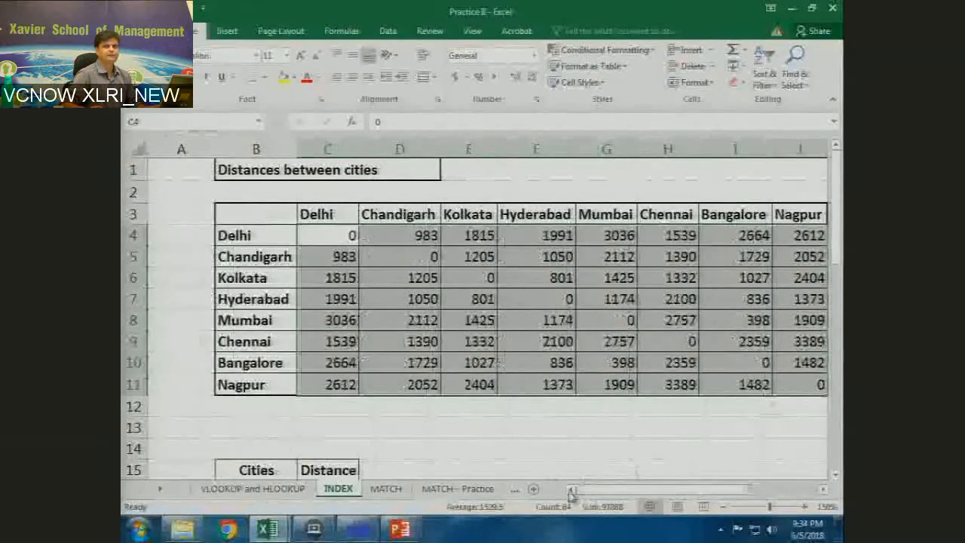
left_click(181, 119)
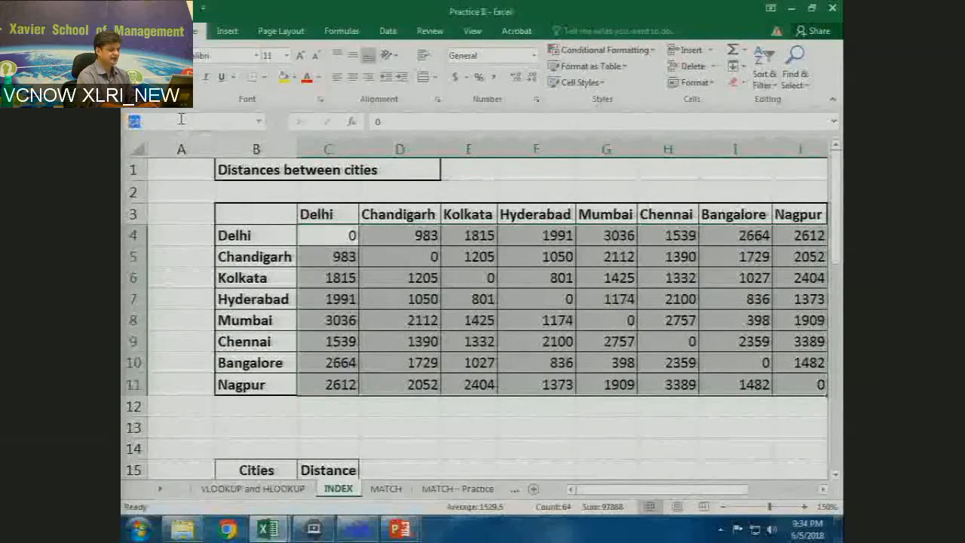
type("distance")
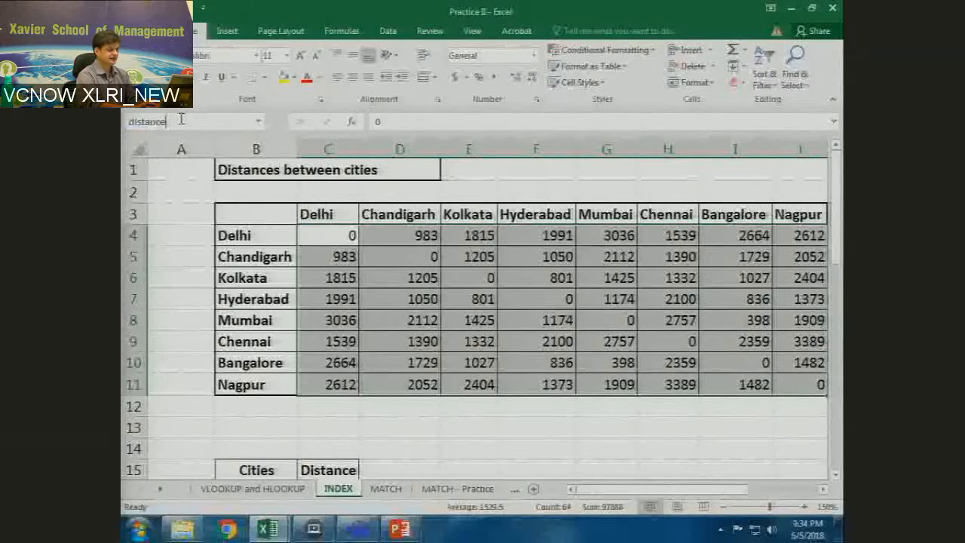
type("_cities")
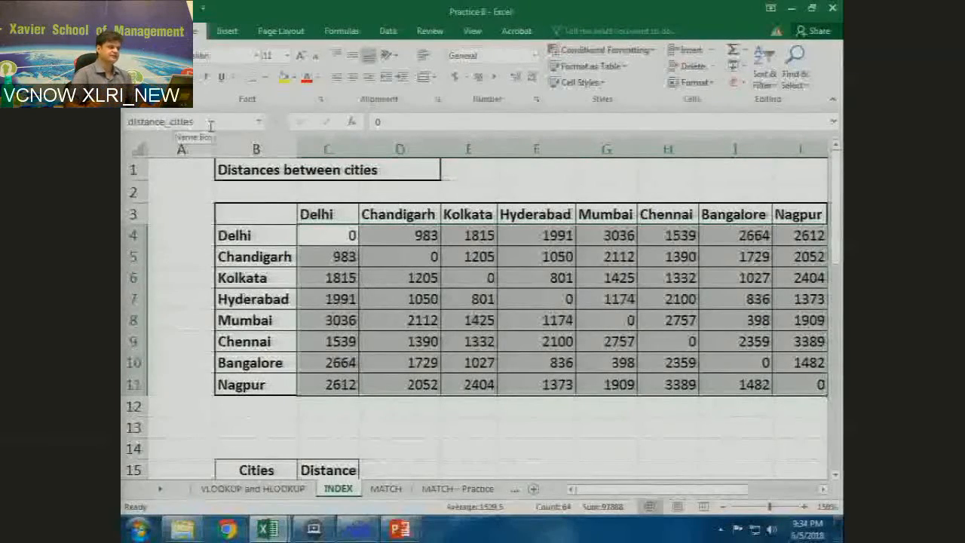
left_click(453, 387)
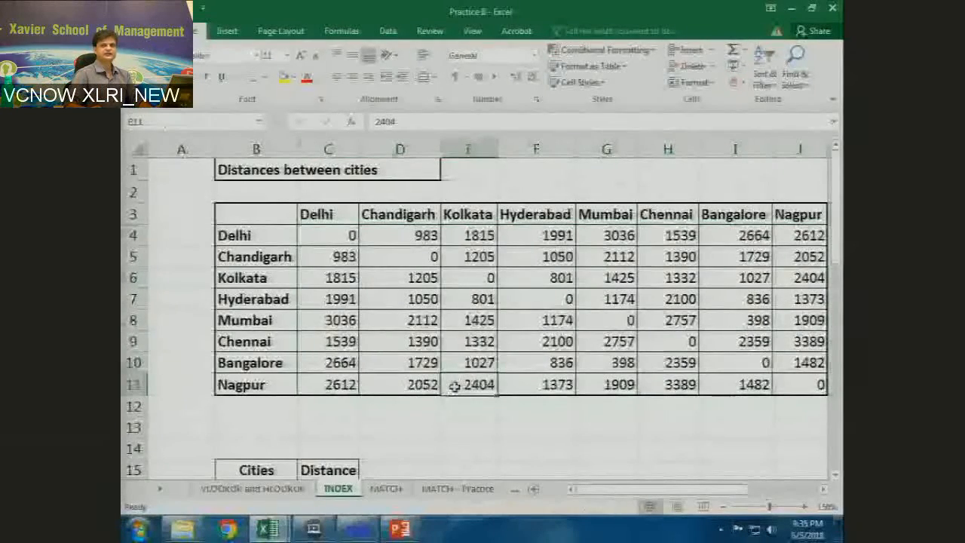
- Reselect the distance values C4:J11 to check the name assigned to the range
scroll(455, 387, "down", 2)
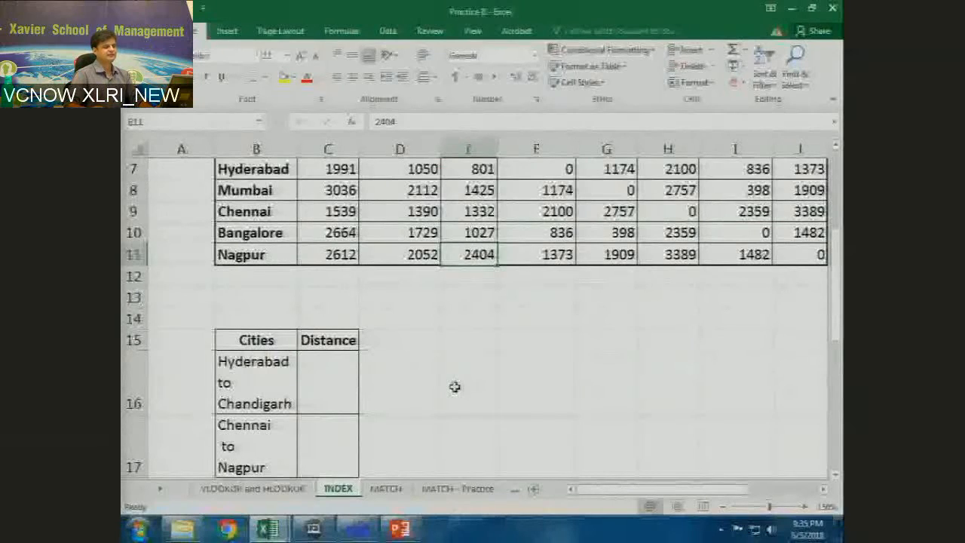
scroll(455, 387, "up", 2)
left_click_drag(328, 236, 818, 300)
left_click_drag(818, 367, 820, 385)
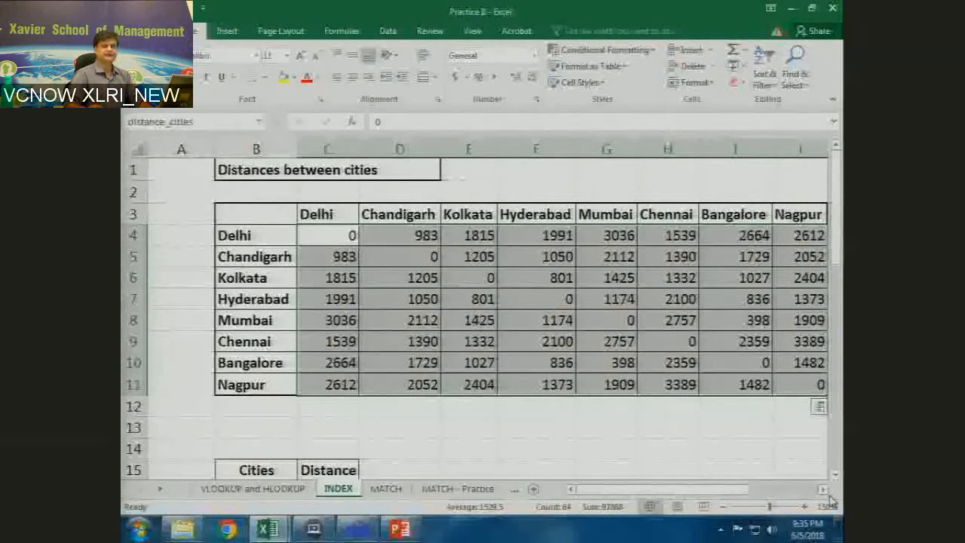
scroll(579, 427, "right", 1)
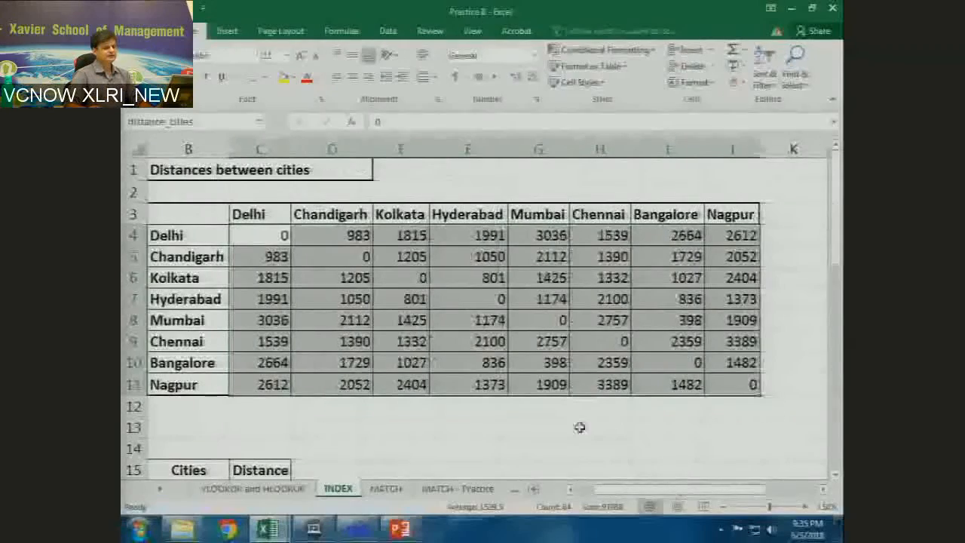
- Begin an INDEX formula in cell C16 for the Hyderabad to Chandigarh distance
scroll(601, 409, "down", 2)
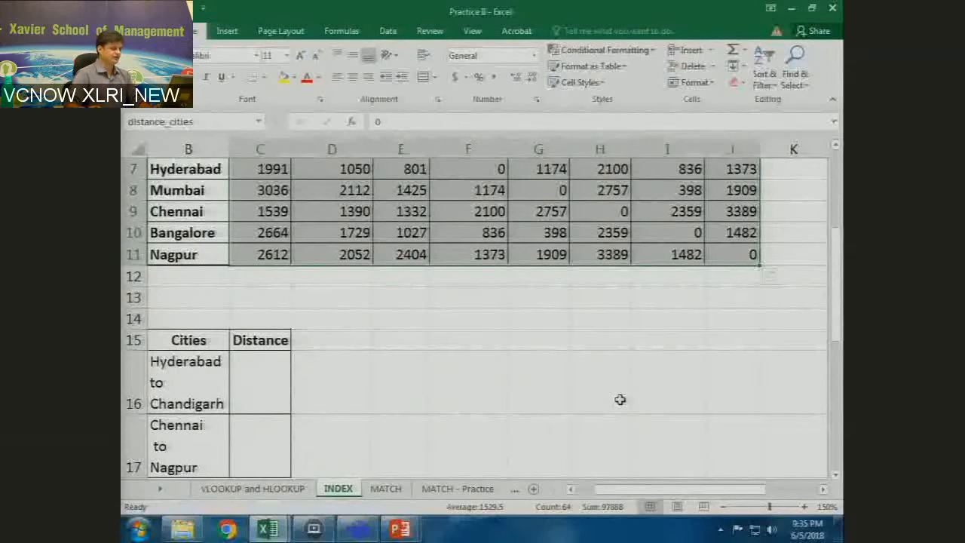
left_click(254, 389)
type("=")
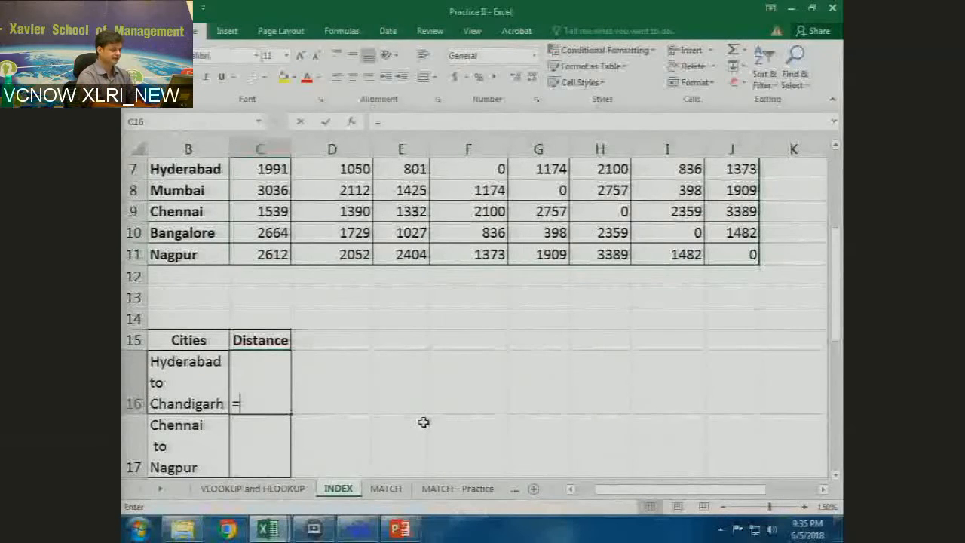
type("index(")
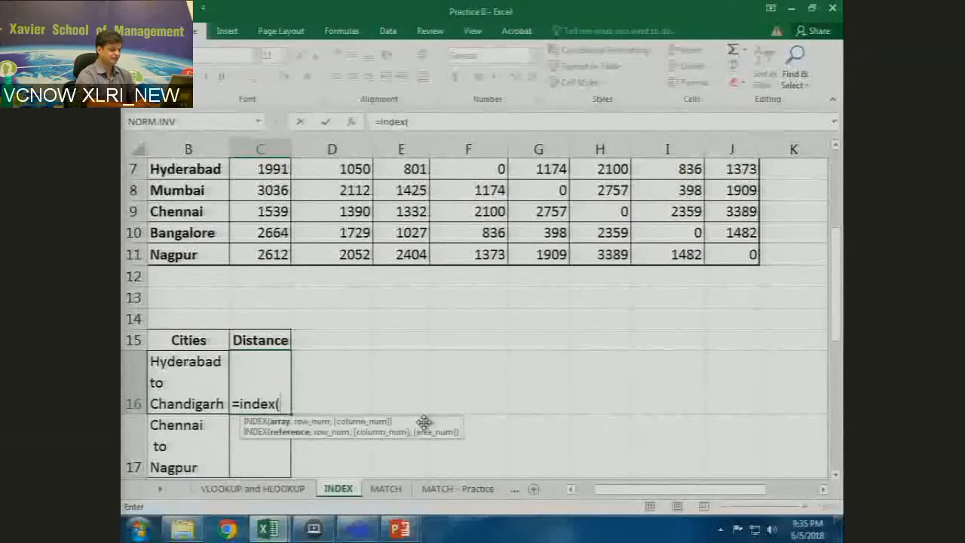
type("c4:j11")
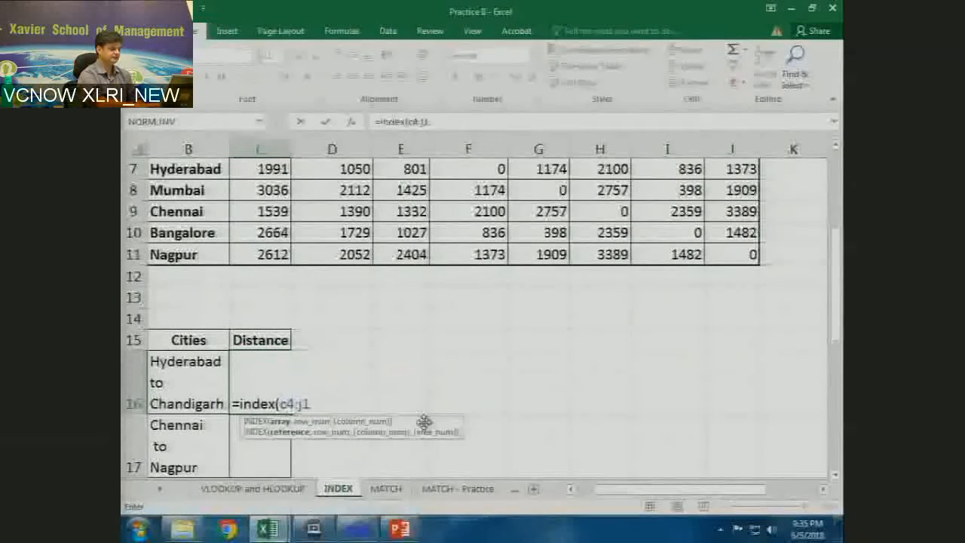
key("BackSpace")
key("BackSpace")
key("BackSpace")
key("BackSpace")
key("BackSpace")
key("BackSpace")
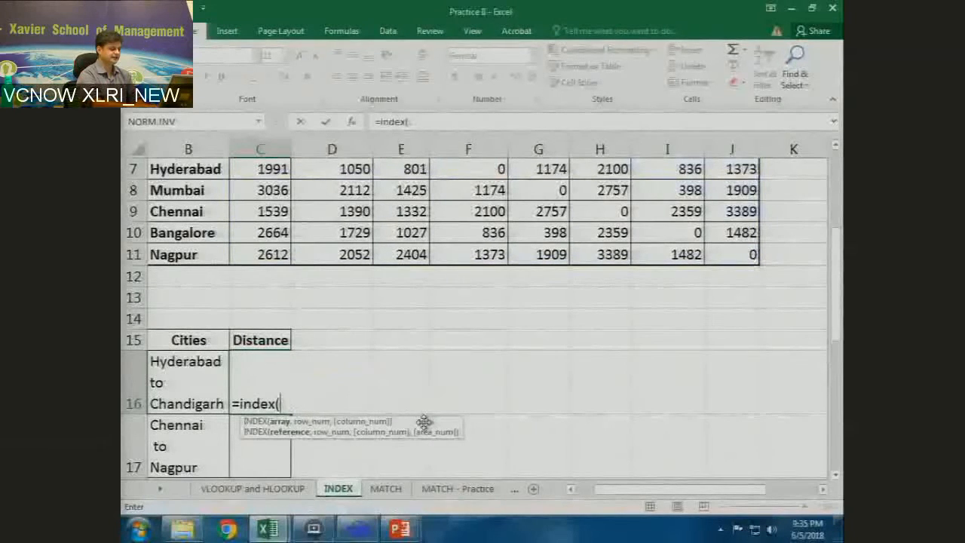
- Complete the INDEX formula in C16 with the named range distance_cities, row 4 and column 2, and recheck its arguments
type("dis")
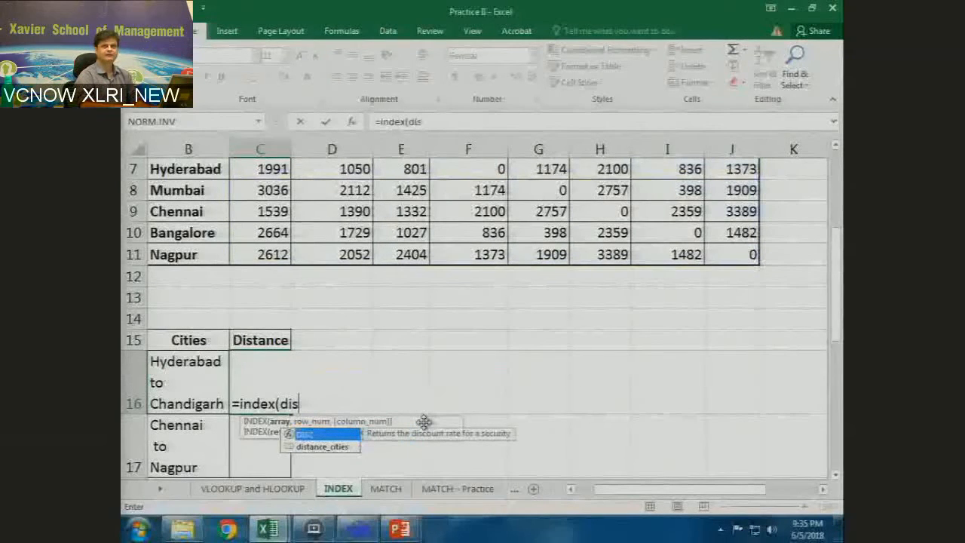
key("Down")
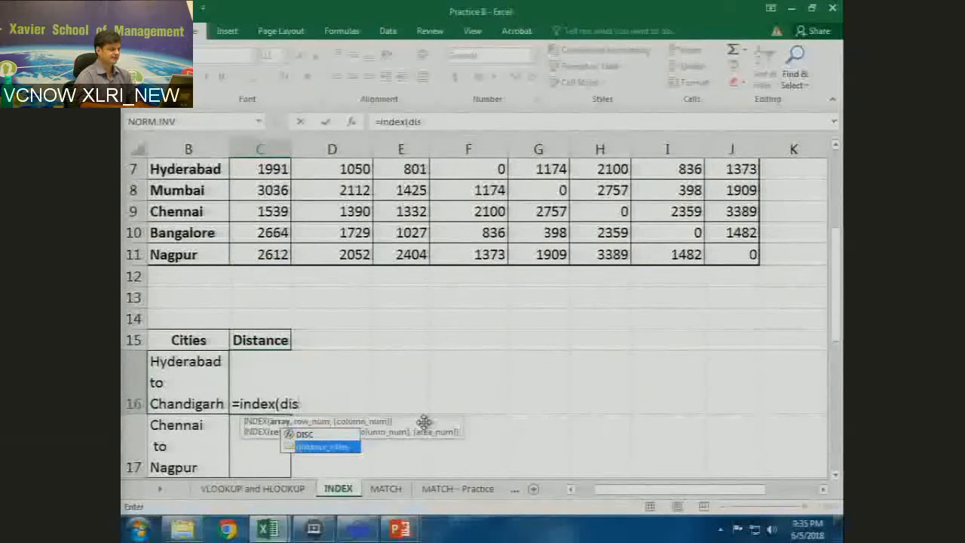
key("Tab")
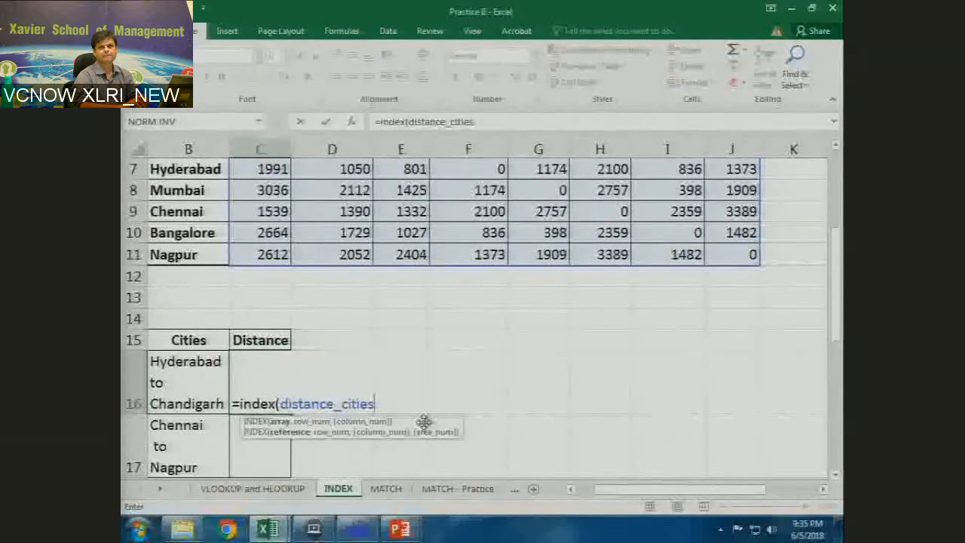
type(",")
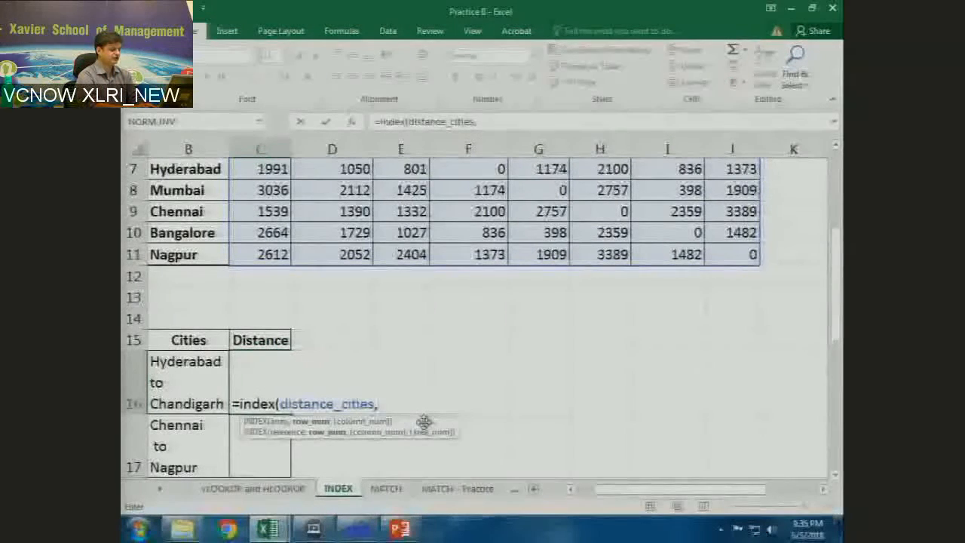
type("4,2)")
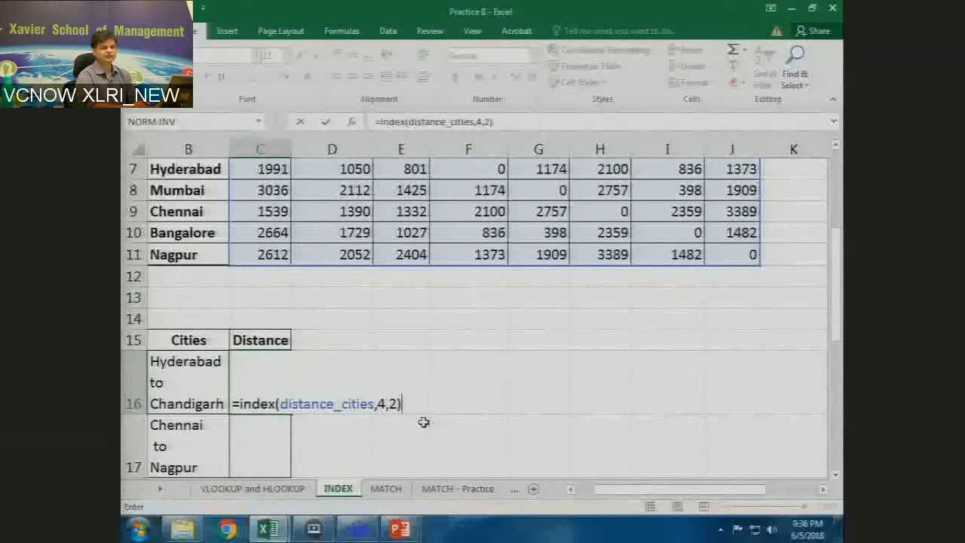
key("Up")
key("Down")
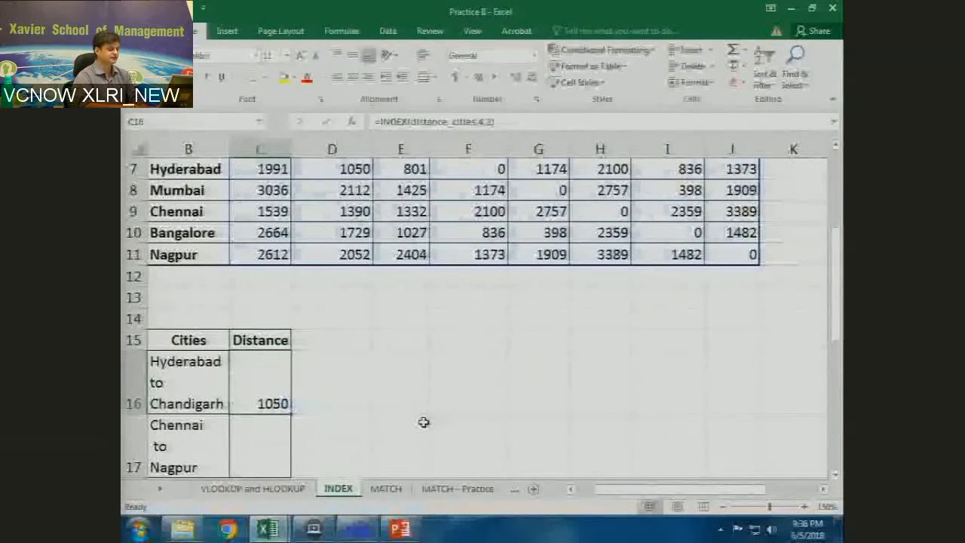
key("F2")
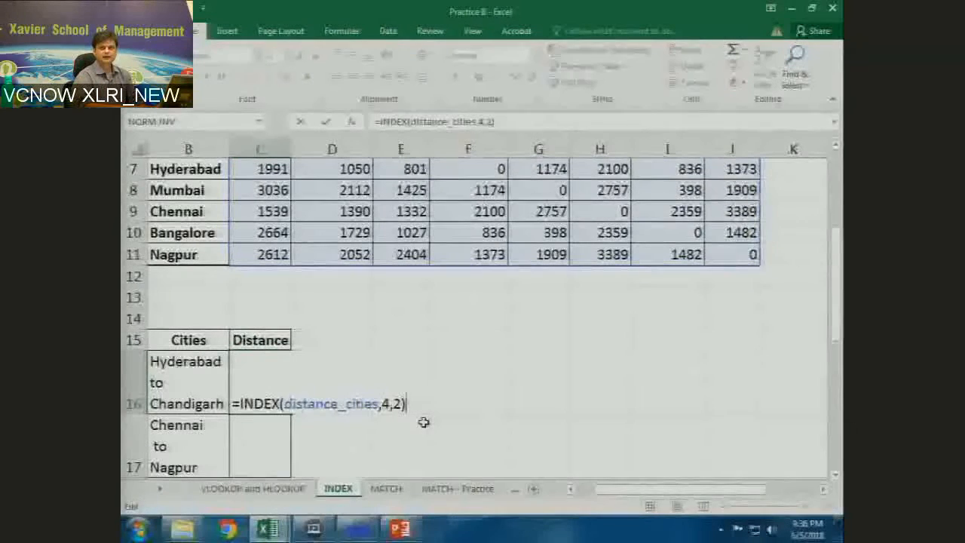
key("Return")
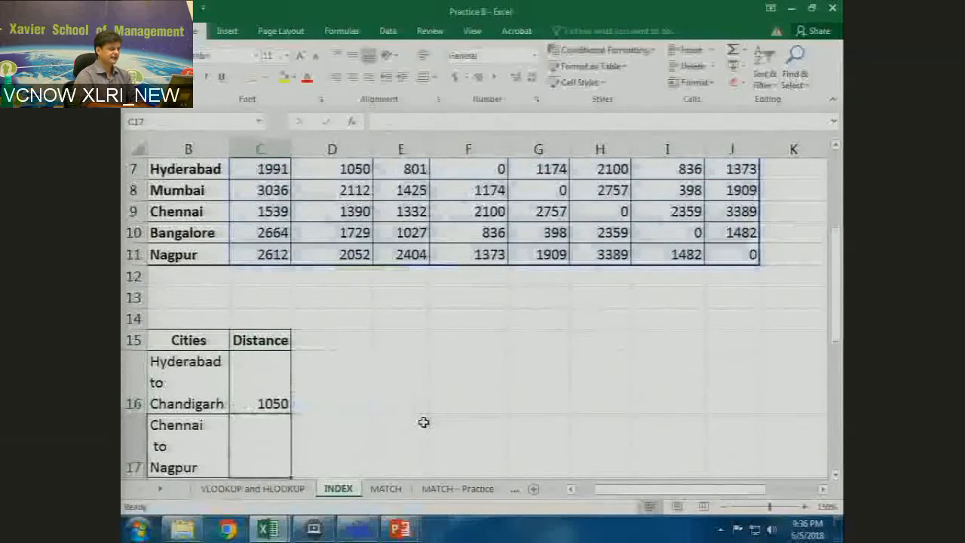
- Enter =INDEX(distance_cities,6,8) in C17 for the Chennai to Nagpur distance and recheck the formula
scroll(424, 422, "down", 1)
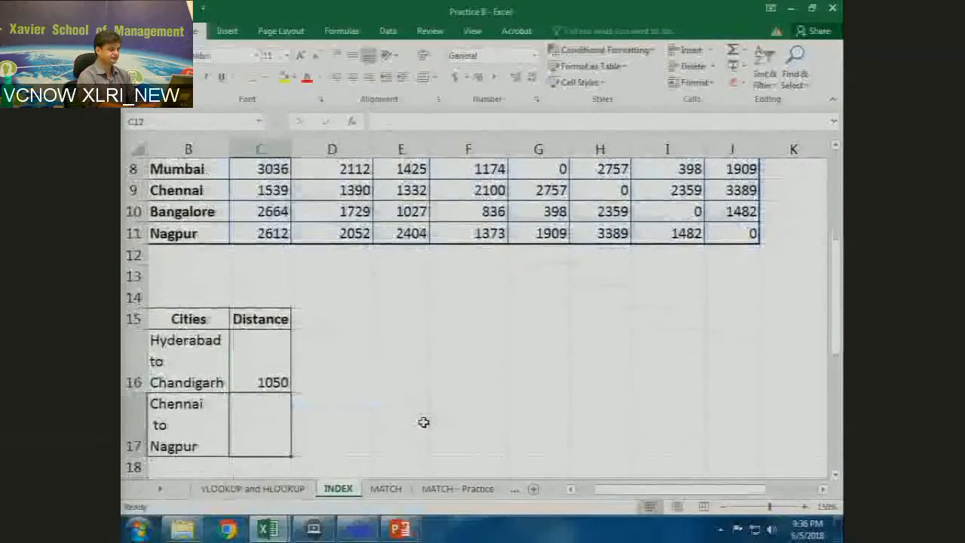
type("=index(dis")
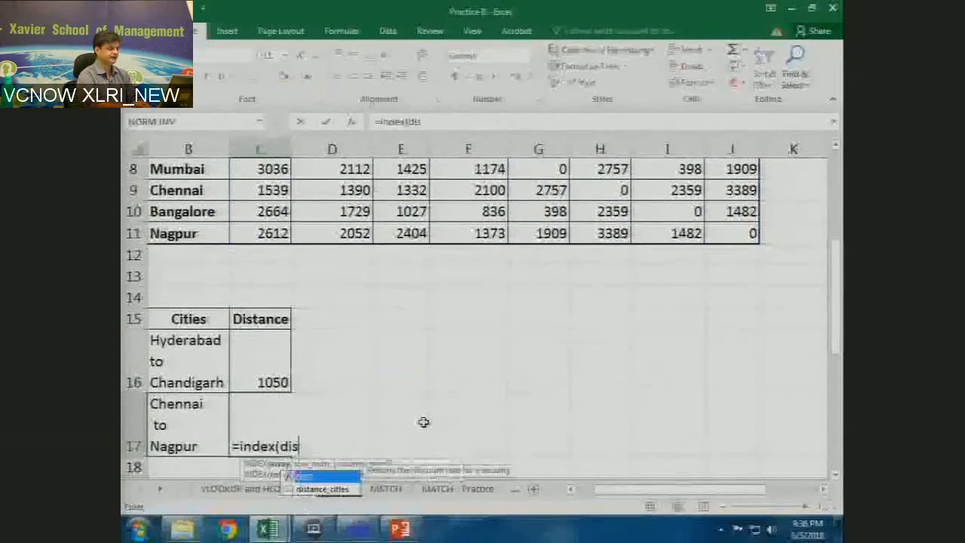
type("t")
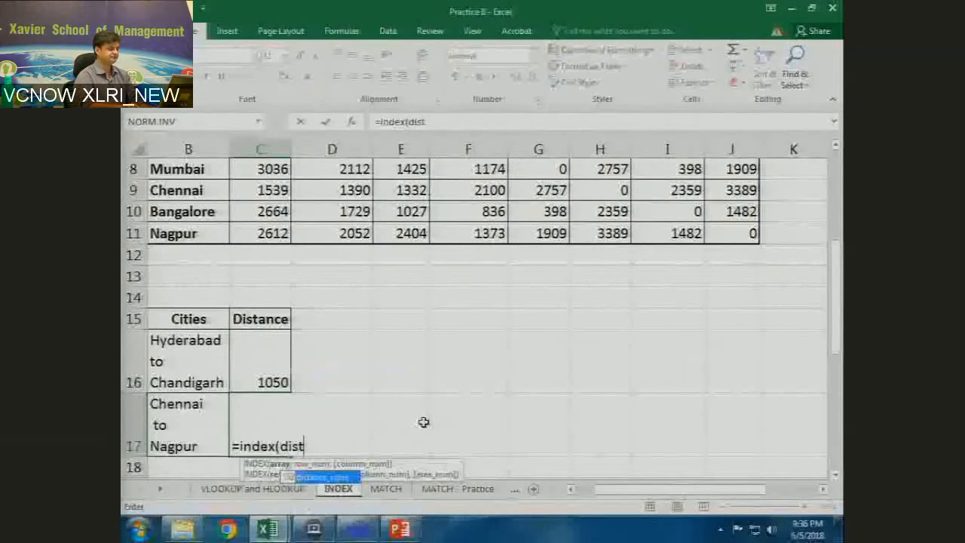
key("Tab")
type(",")
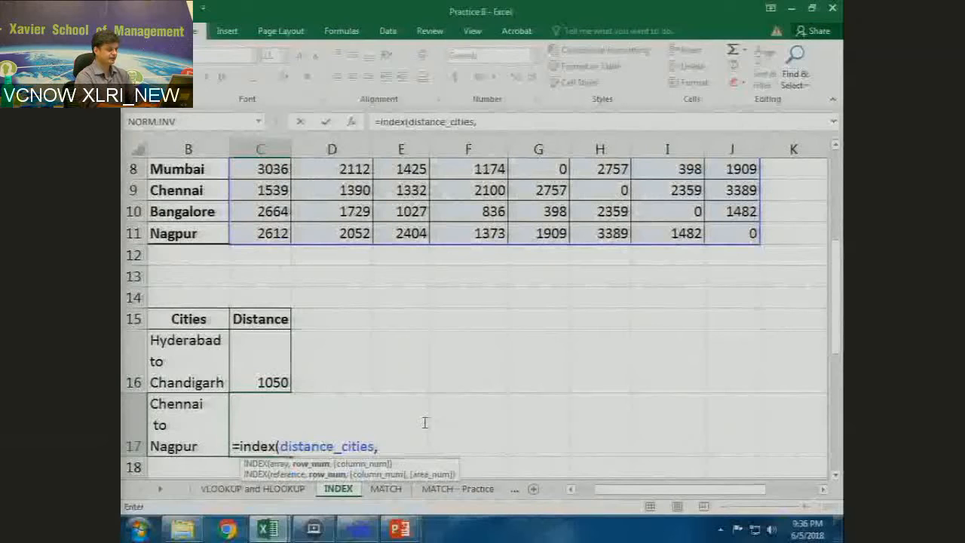
type("6,8)")
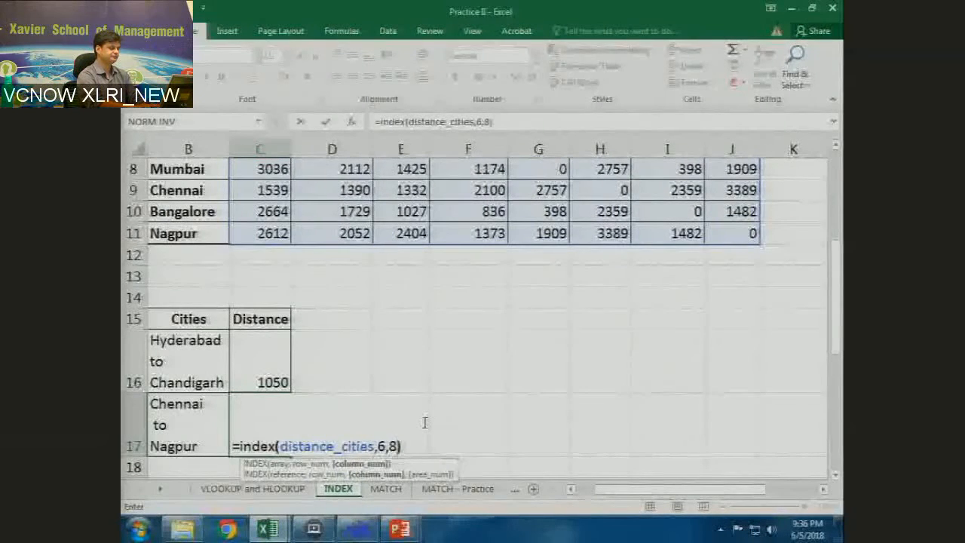
key("Return")
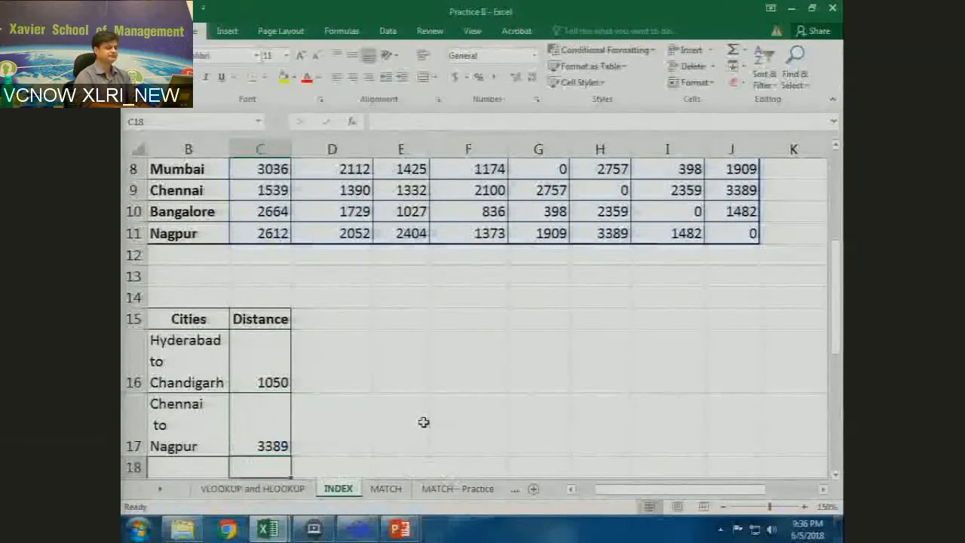
key("Up")
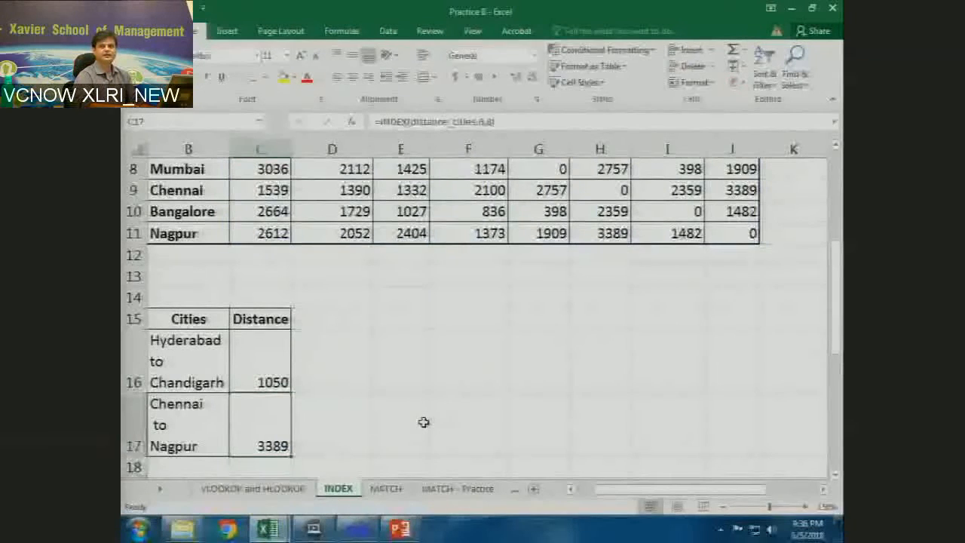
key("F2")
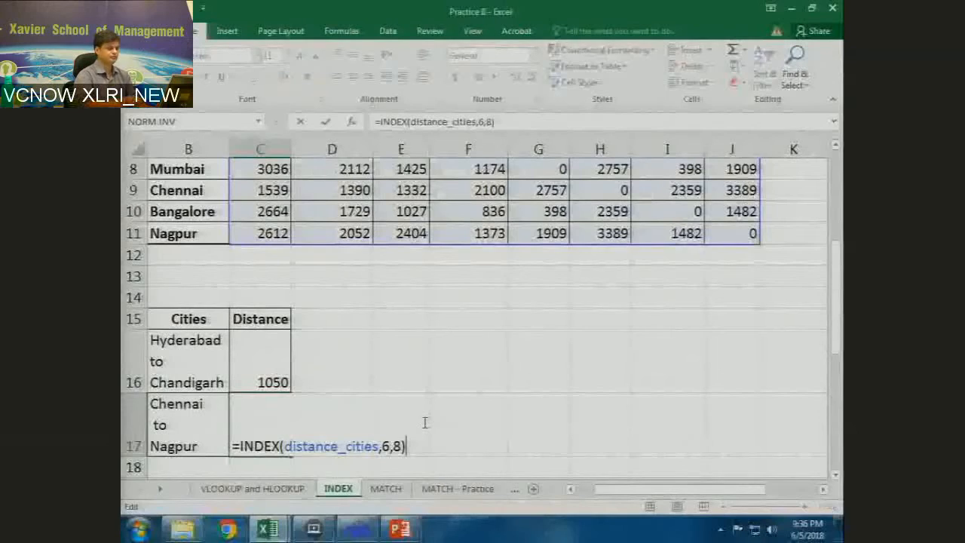
key("Return")
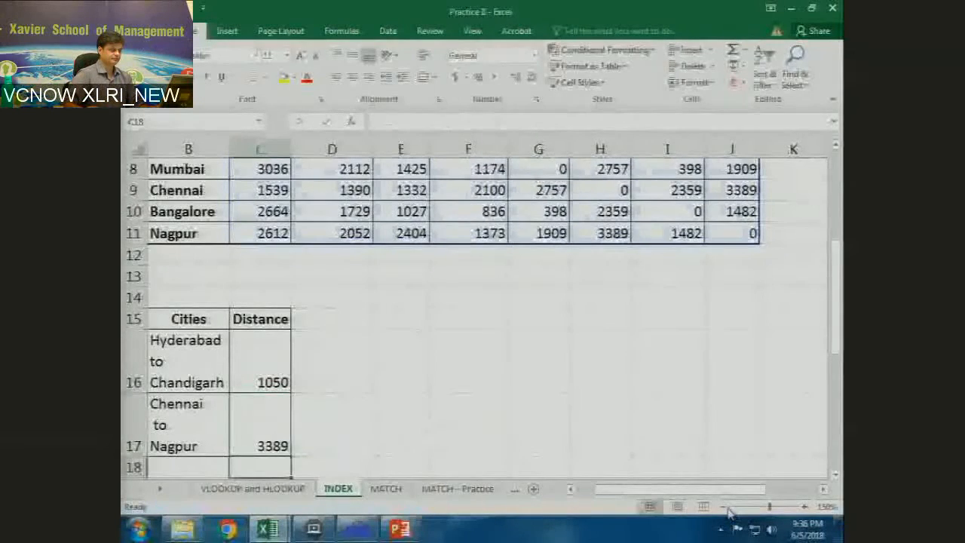
- Review the Chennai to Nagpur formula at 120% zoom, and read the itinerary and total distance to Delhi questions below
left_click(727, 509)
left_click(727, 508)
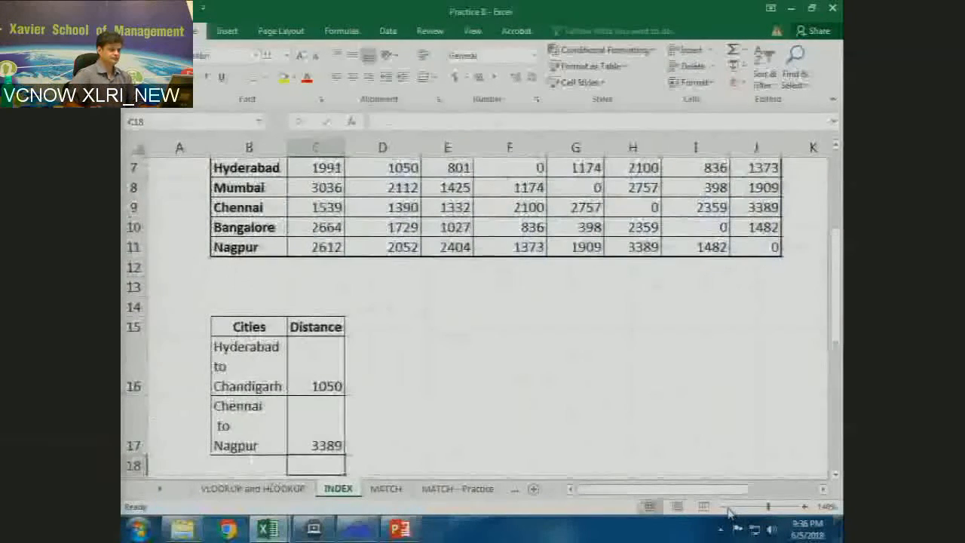
left_click(727, 508)
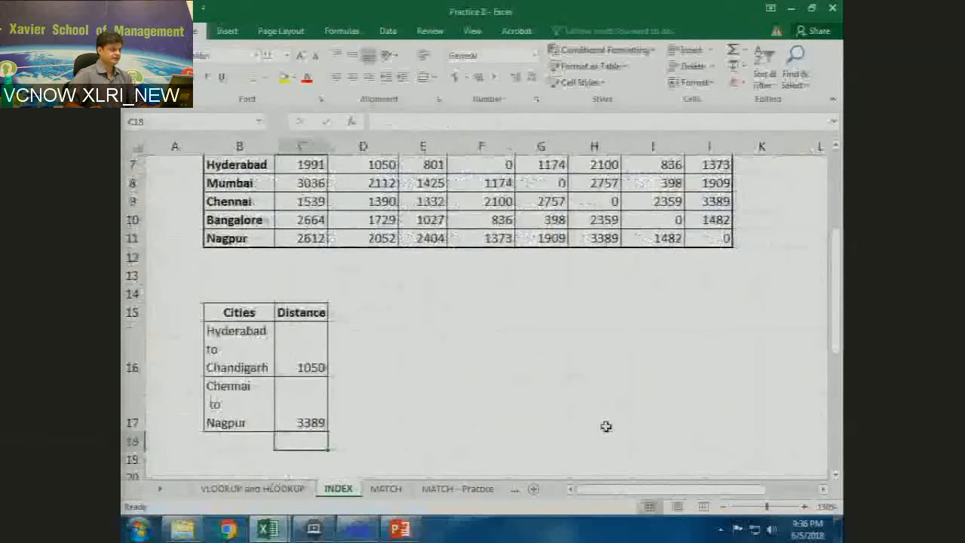
scroll(633, 379, "down", 1, "ctrl")
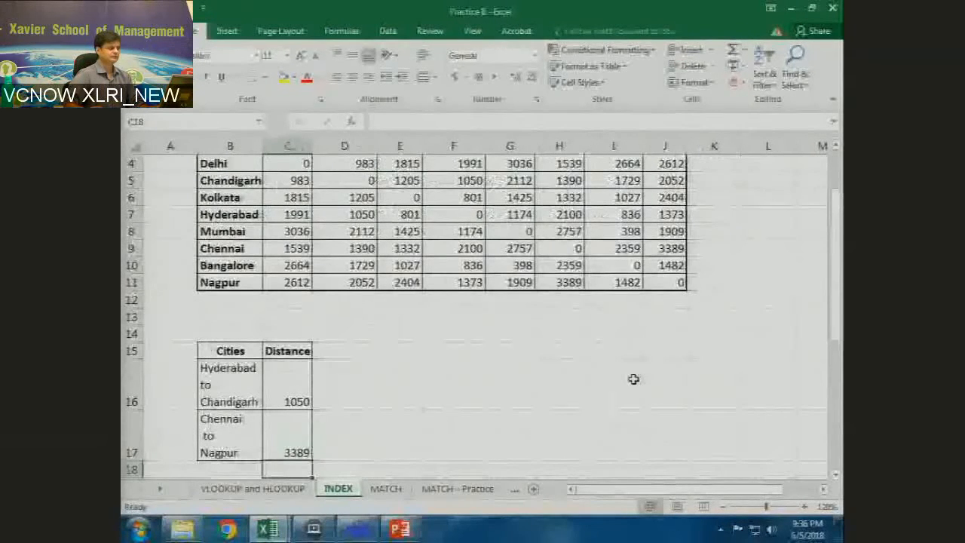
scroll(633, 380, "down", 1)
double_click(287, 401)
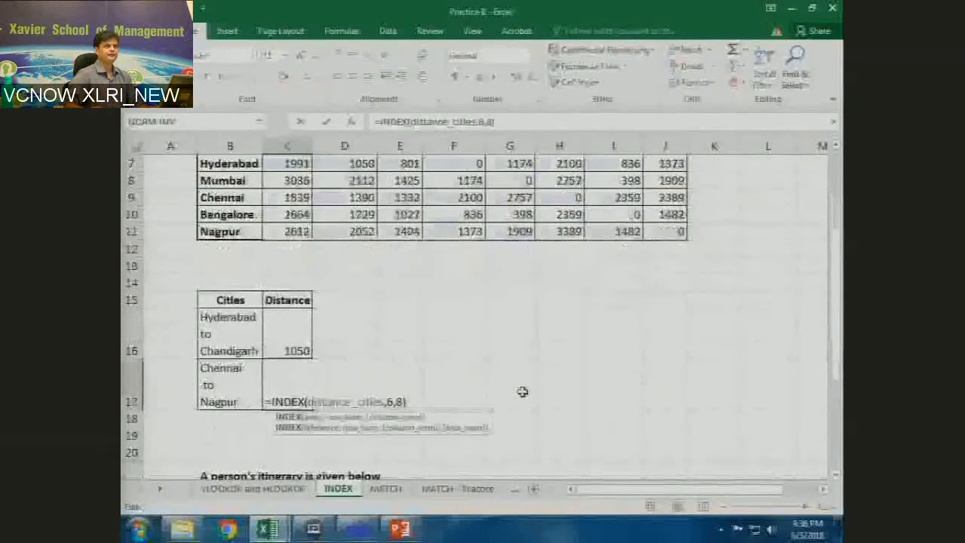
left_click(521, 391)
scroll(398, 401, "down", 2)
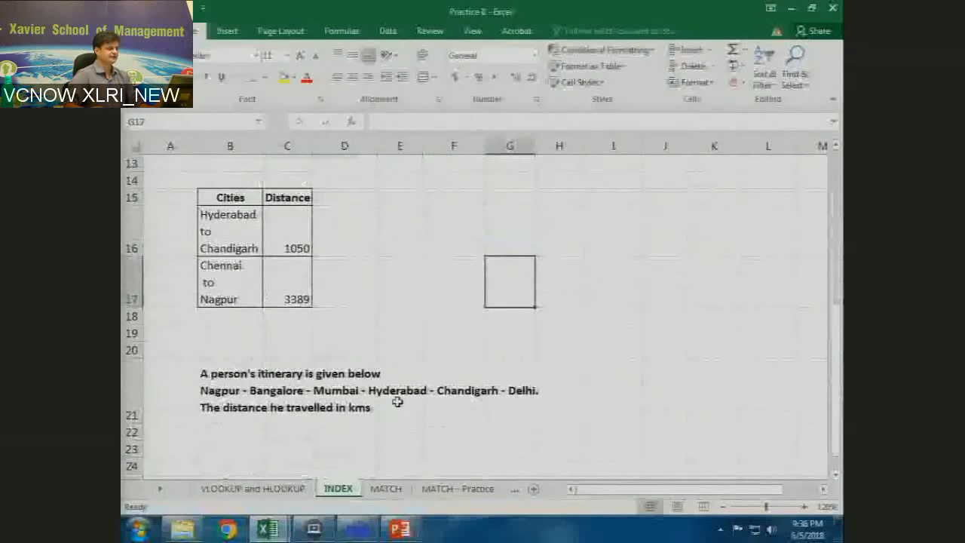
scroll(398, 402, "down", 3)
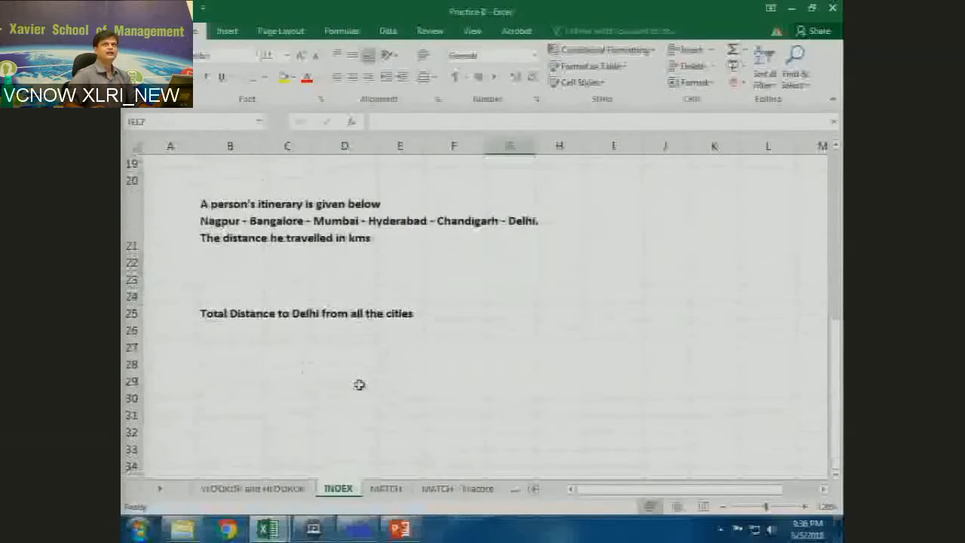
- Start the itinerary total in C22 with =index(distance_cities,8,7) for the Nagpur to Bangalore leg
scroll(360, 386, "up", 3)
left_click(287, 430)
type("=inde")
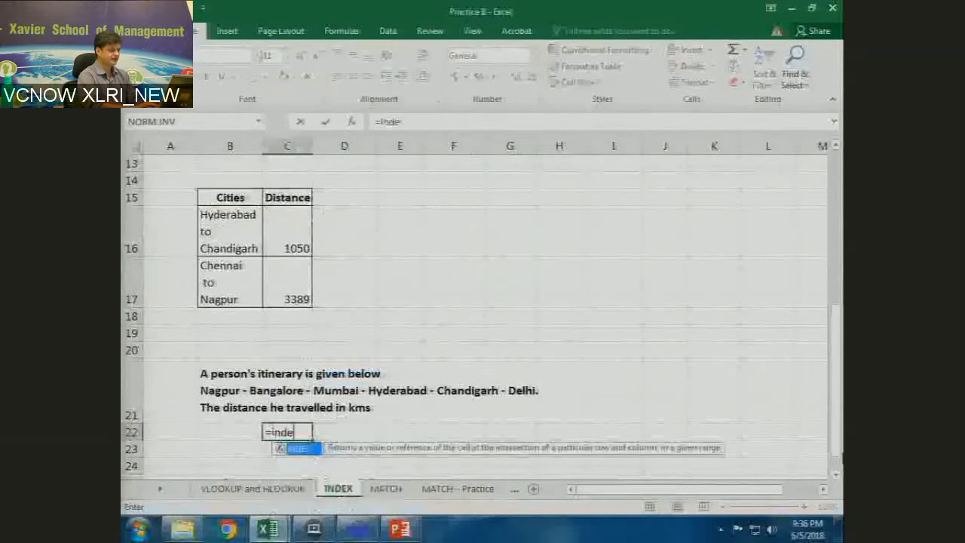
type("x(")
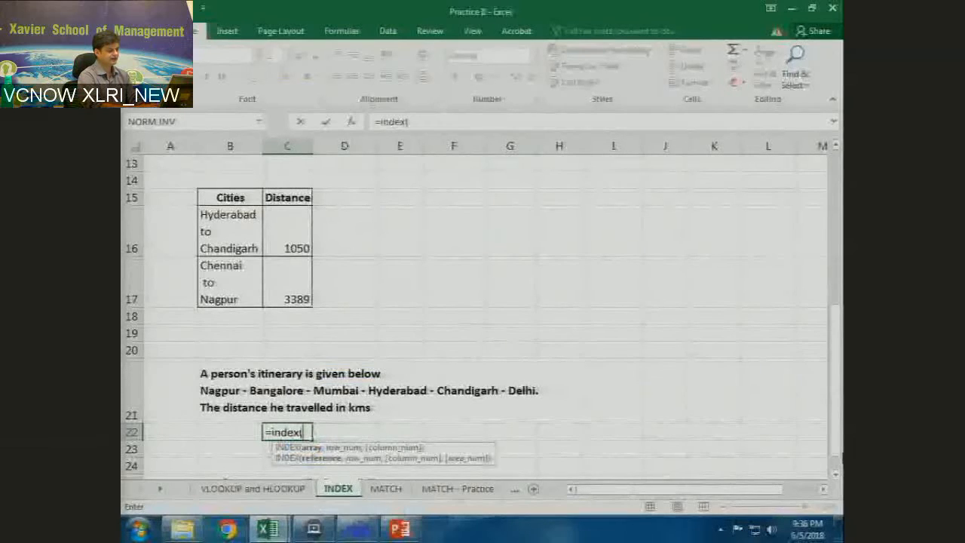
type("distance_cities")
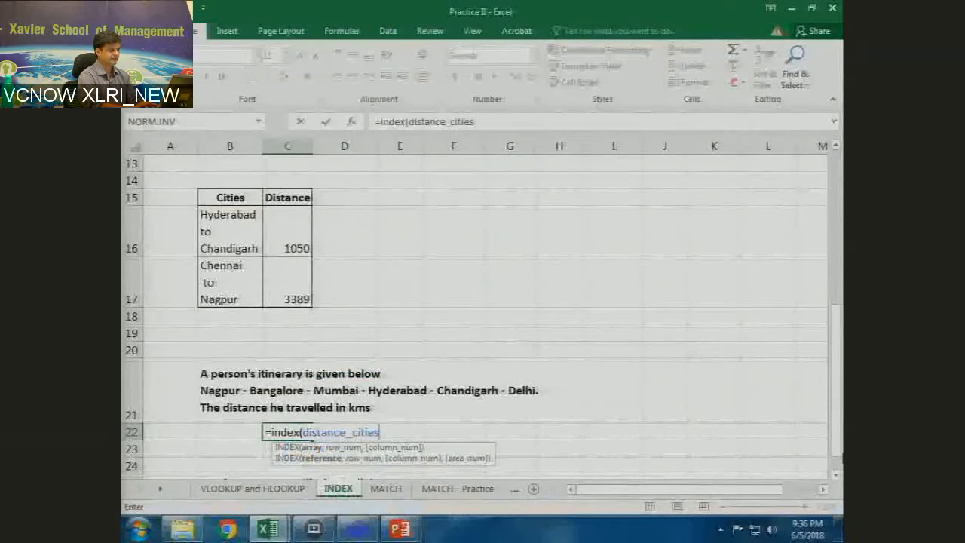
type(",8,")
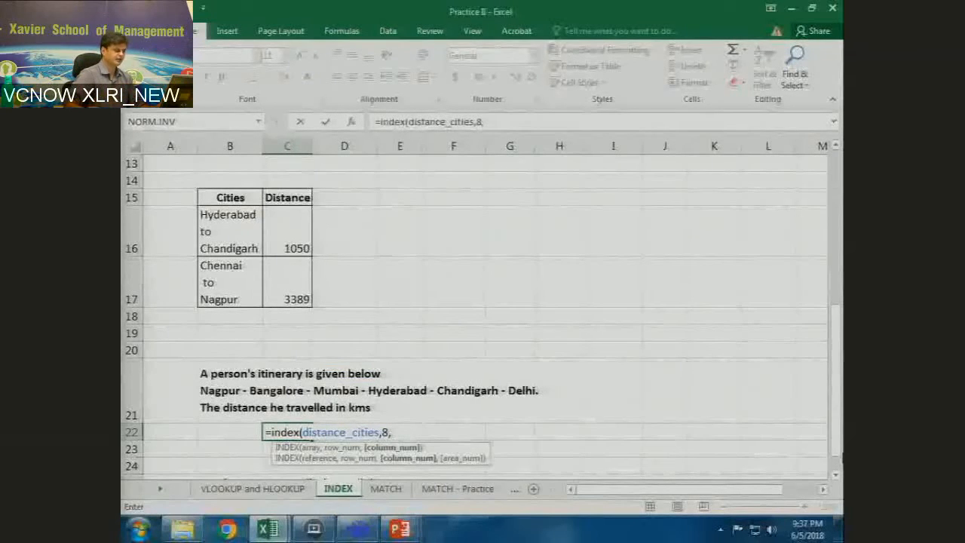
scroll(839, 365, "up", 1)
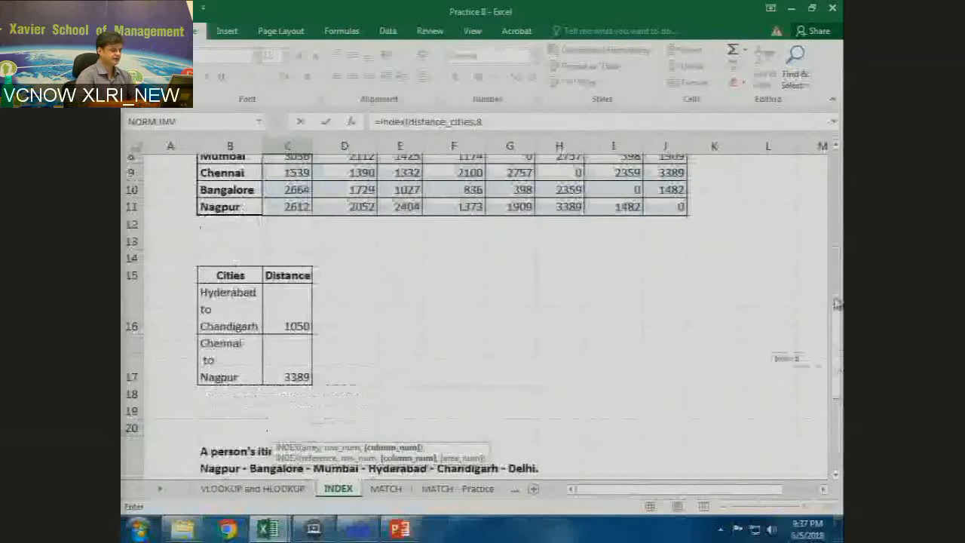
scroll(838, 365, "down", 2)
type("7)")
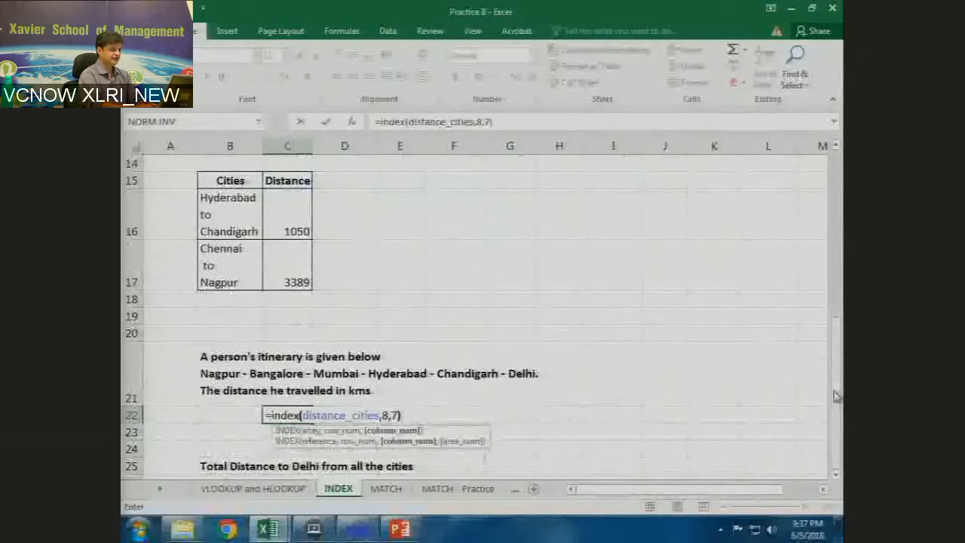
- Extend the C22 formula with + index(distance_cities,7,5) + to add the Bangalore to Mumbai leg
type(" + in")
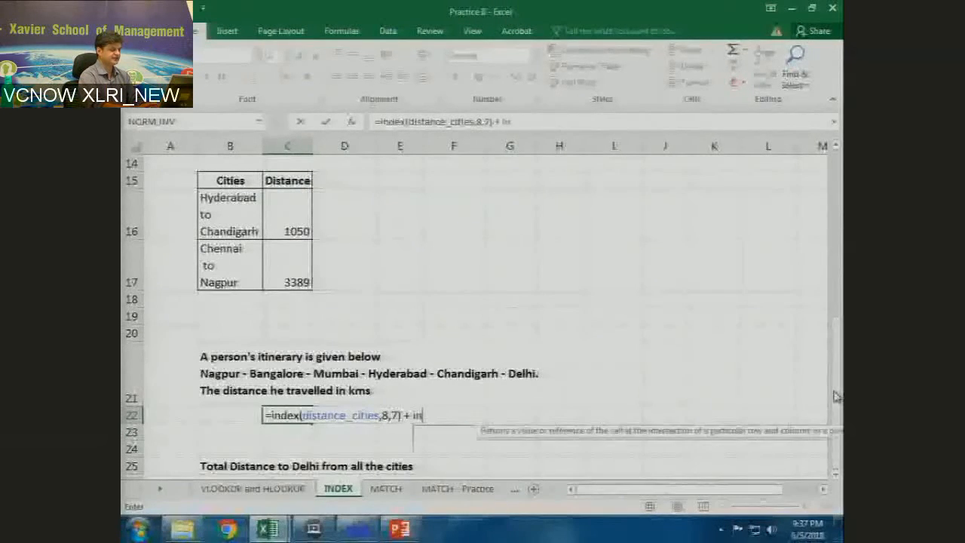
type("dex(distance")
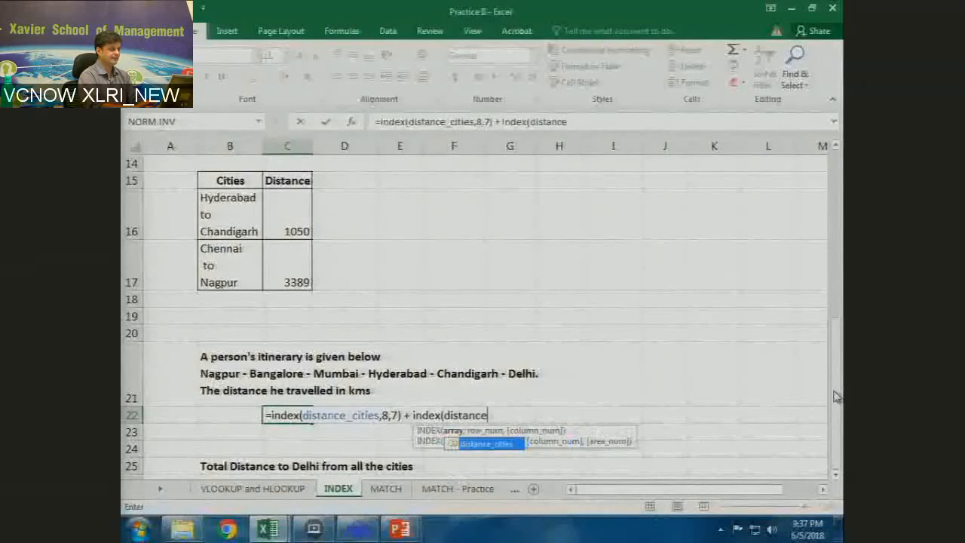
key("Tab")
type(",")
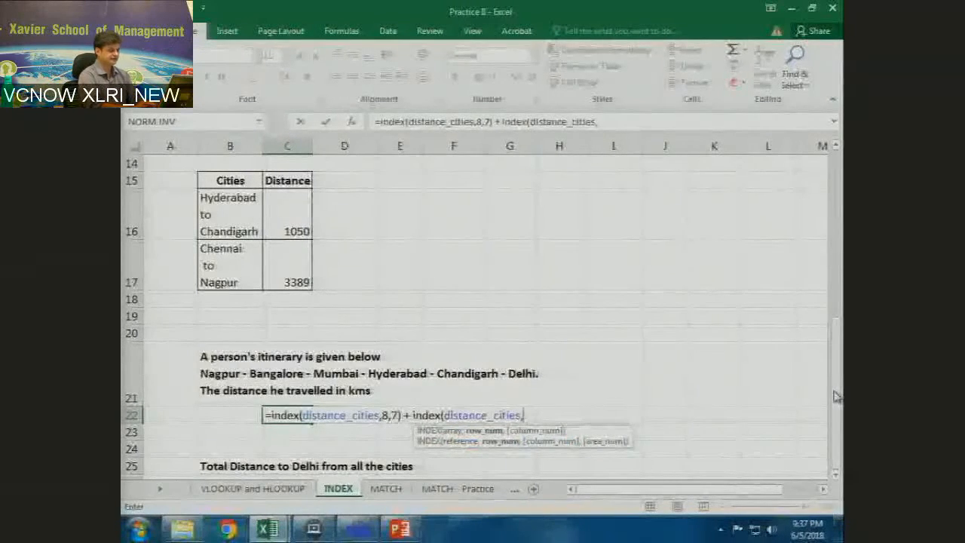
type("7,")
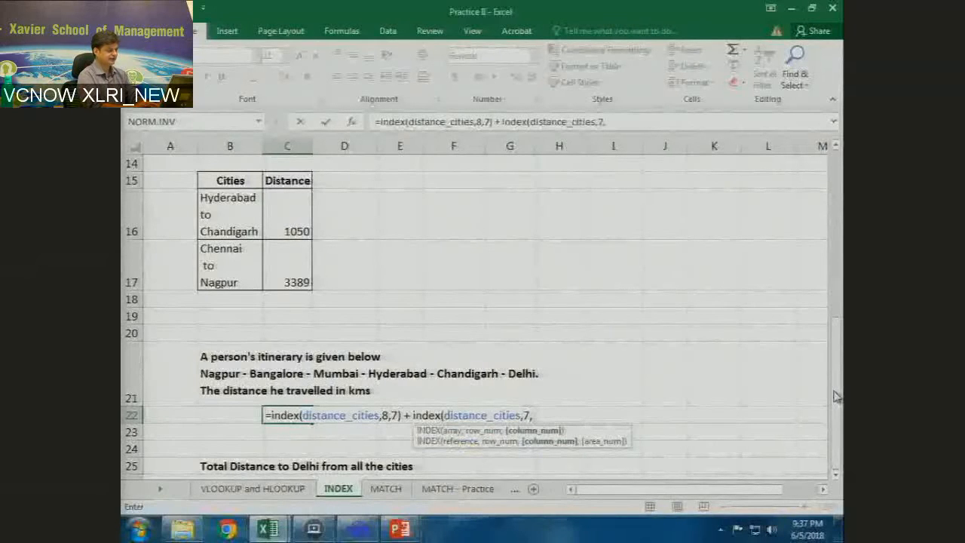
type("5) +")
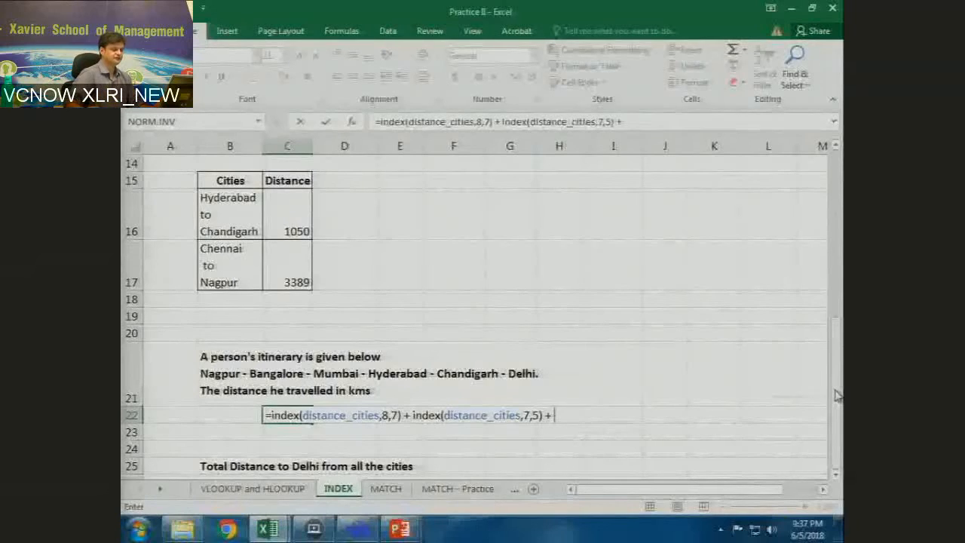
mouse_move(835, 393)
left_mouse_down()
mouse_move(837, 255)
mouse_move(840, 408)
left_mouse_up()
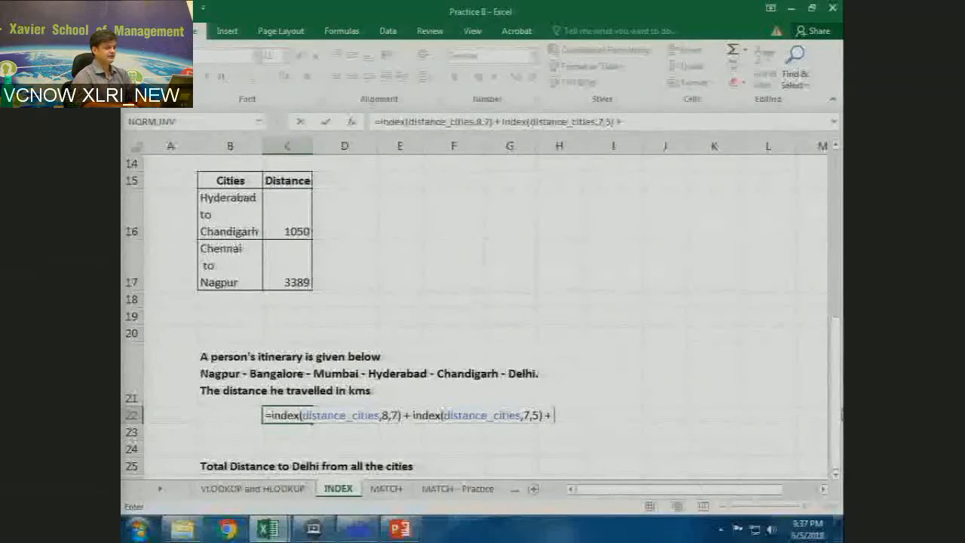
- Remove the leading equals sign from the unfinished C22 formula so it is stored as text
key("F2")
key("Left")
key("Left")
key("Left")
key("Left")
key("Left")
key("Left")
key("Left")
key("Left")
key("Left")
key("Left")
key("Left")
key("Left")
key("Left")
key("Left")
key("Left")
key("Left")
key("Left")
key("Left")
key("Left")
key("Left")
key("Left")
key("Left")
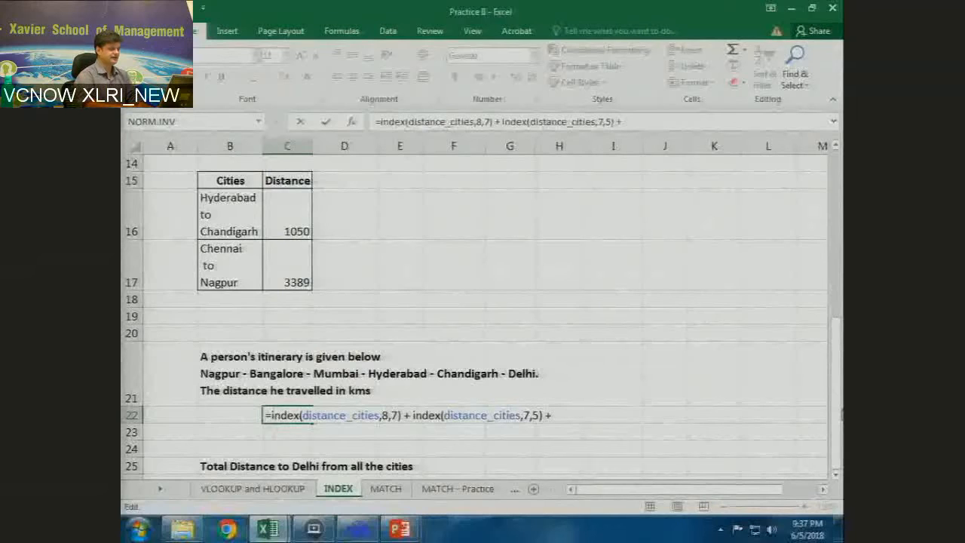
key("BackSpace")
key("Return")
key("Up")
key("Right")
key("Right")
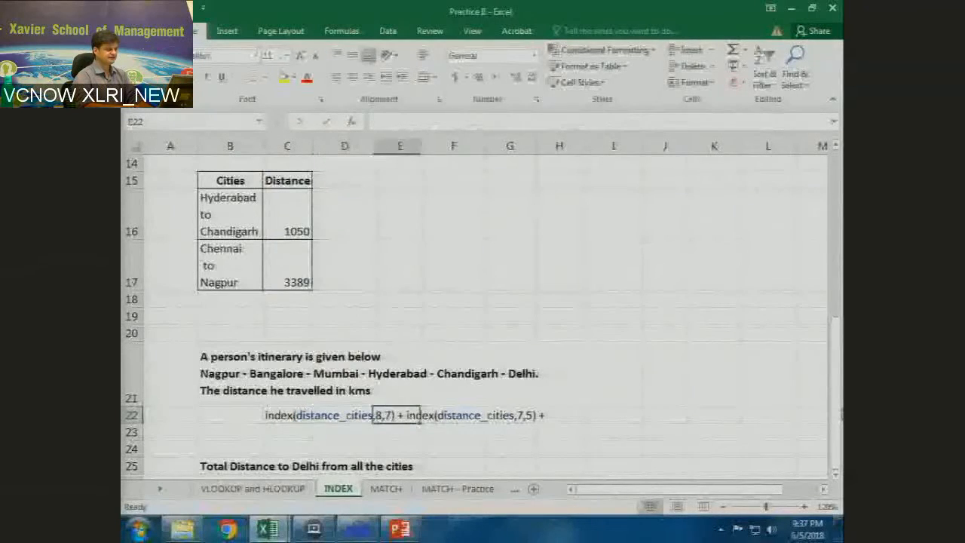
key("Right")
key("Right")
key("Right")
key("Right")
key("Right")
key("Right")
key("Right")
key("Left")
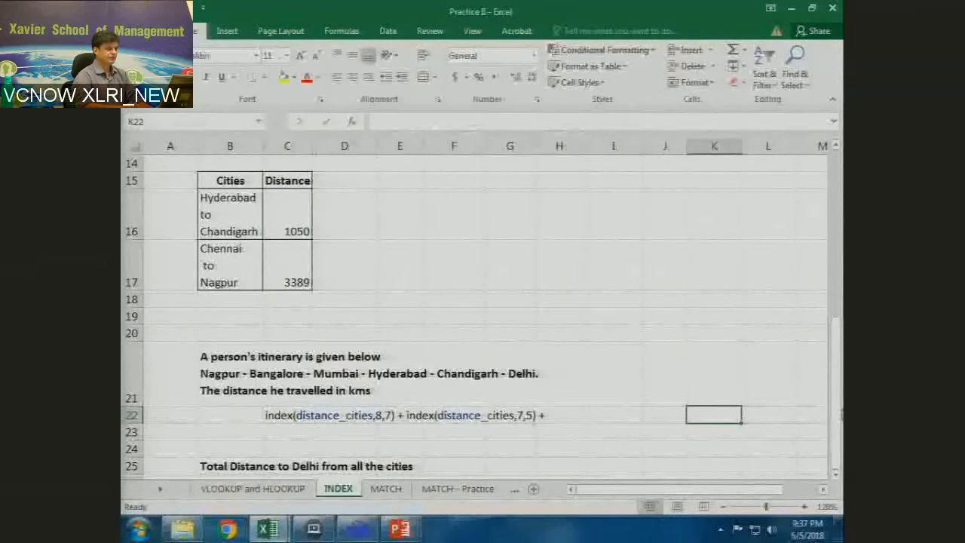
key("Right")
key("Right")
key("Right")
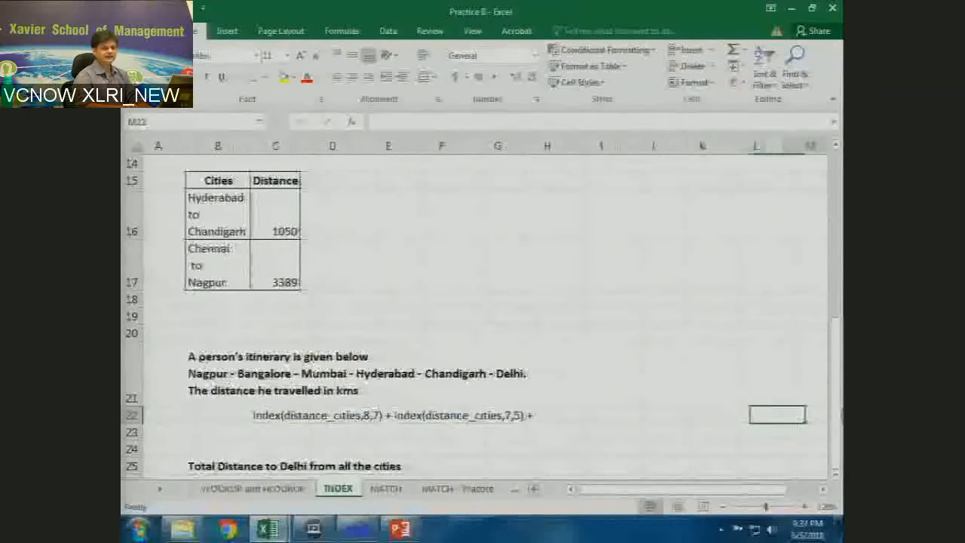
key("ctrl+Left")
key("ctrl+Left")
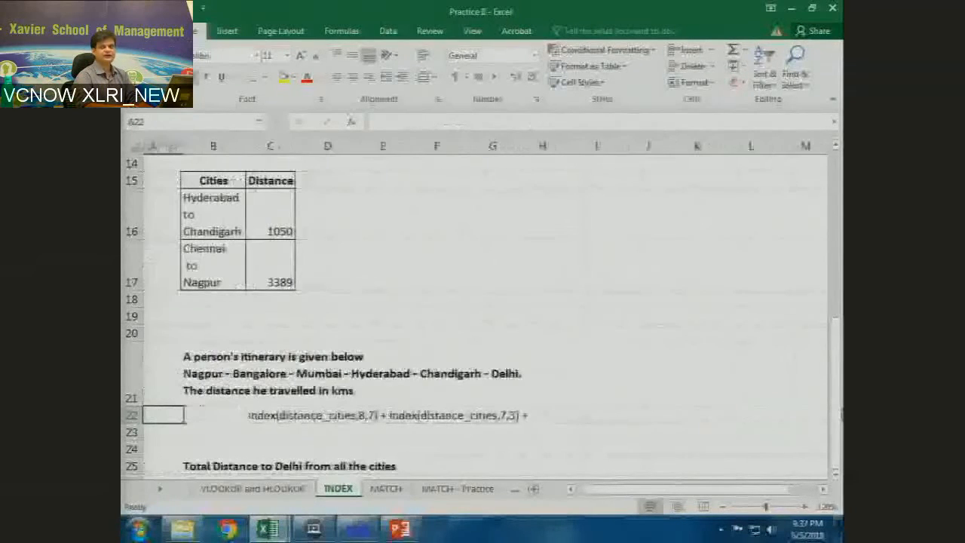
- List the itinerary's city index numbers 8, 7, 5, 4, 2 and 1 down cells J22 to J27
key("Right")
key("Right")
key("Right")
key("Right")
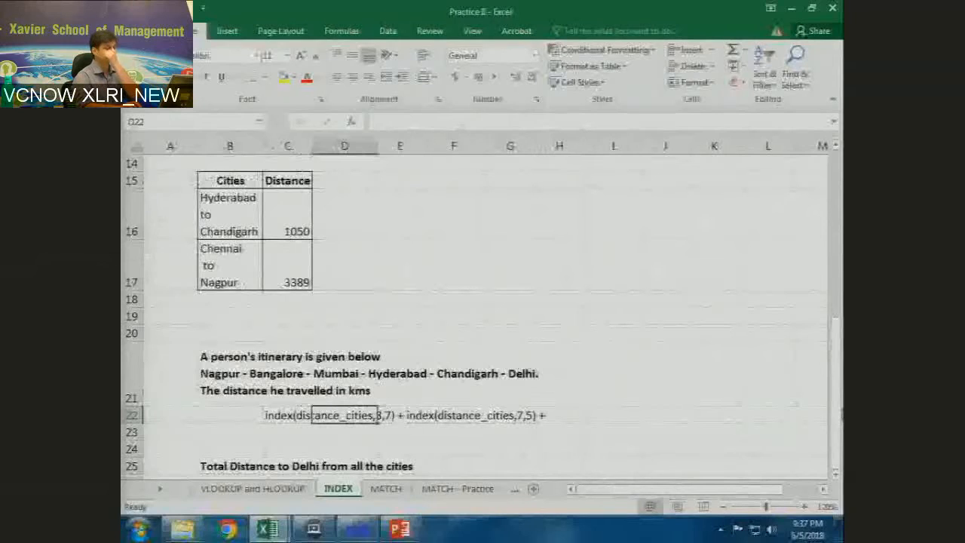
key("Right")
key("Right")
key("Right")
key("Right")
key("Right")
key("Right")
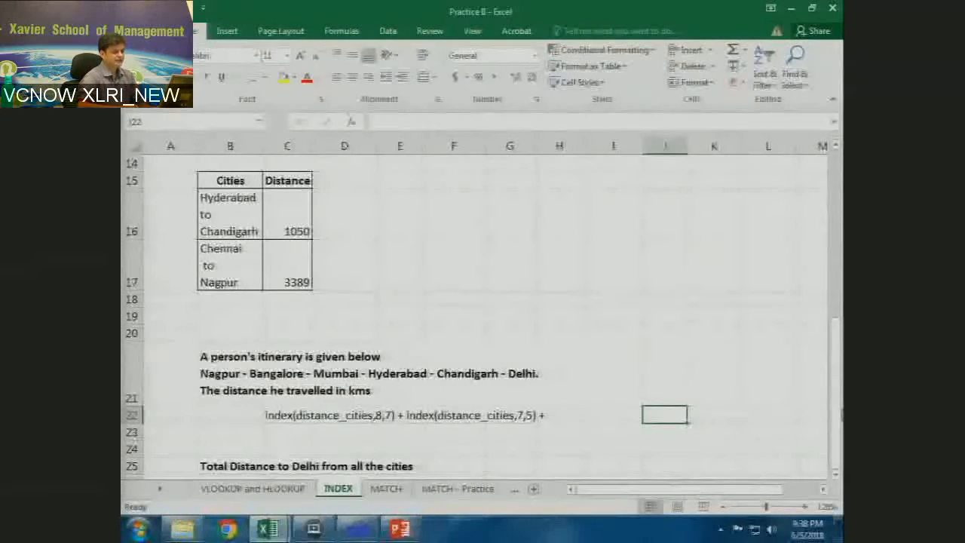
key("Down")
key("Down")
key("Down")
scroll(481, 319, "down", 2)
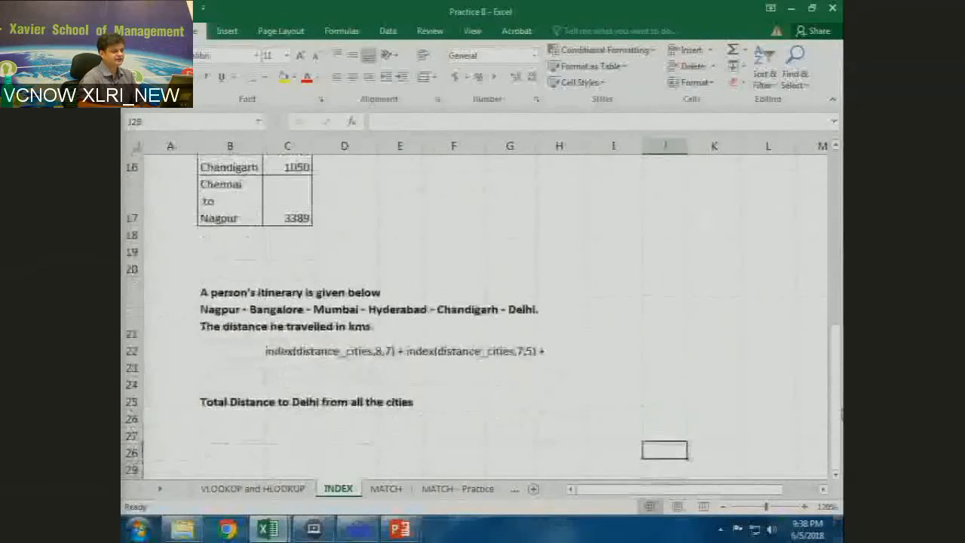
key("Up")
key("Up")
key("Up")
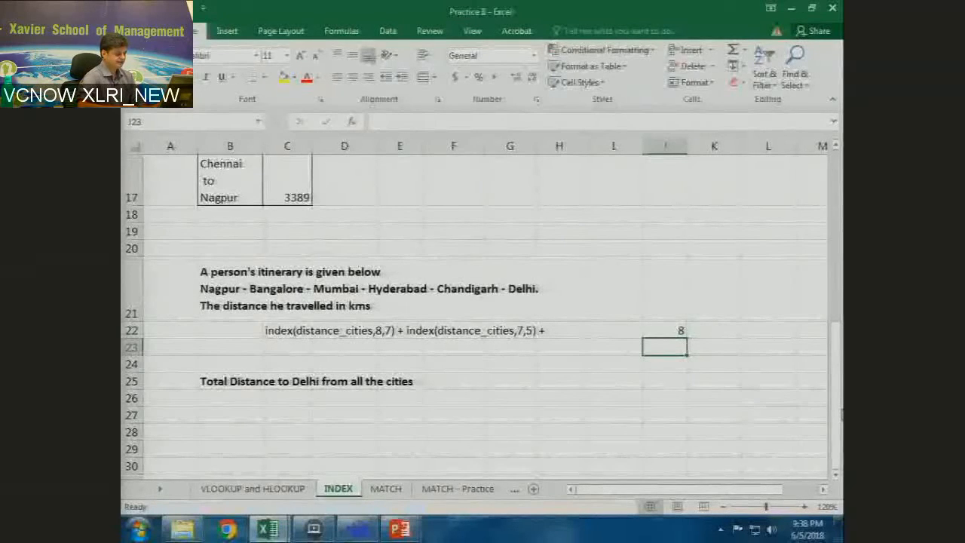
type("7")
key("Return")
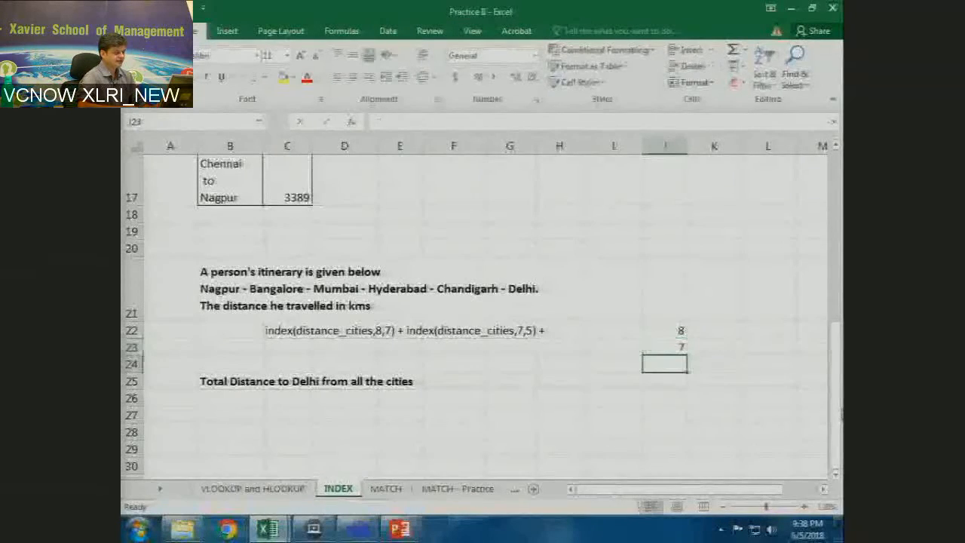
type("5")
key("Return")
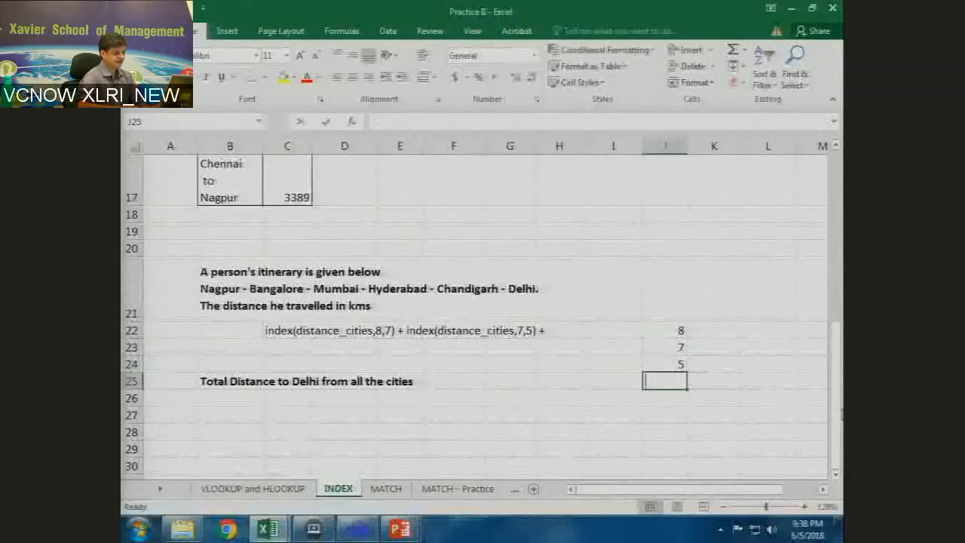
type("4")
key("Return")
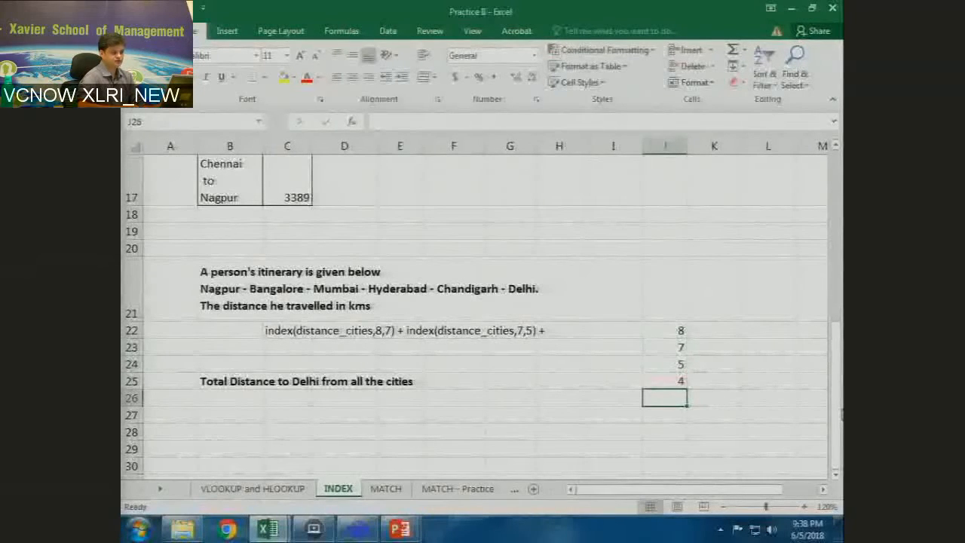
type("2")
key("Return")
type("1")
key("Return")
- Select the city index numbers in J22:J27 and check their order against the itinerary
key("Up")
key("Up")
key("Up")
key("Up")
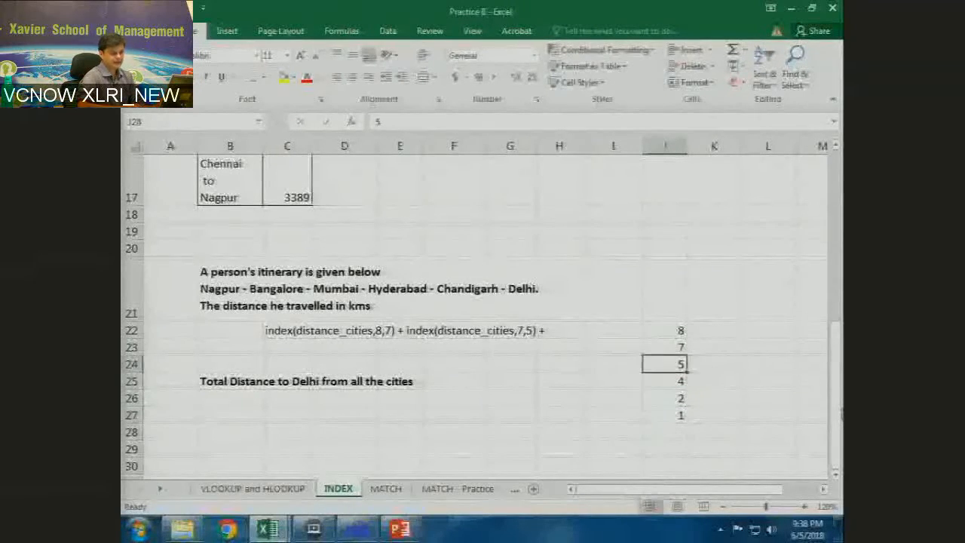
key("Up")
key("Up")
key("shift+Down")
key("shift+Down")
key("shift+Down")
key("shift+Down")
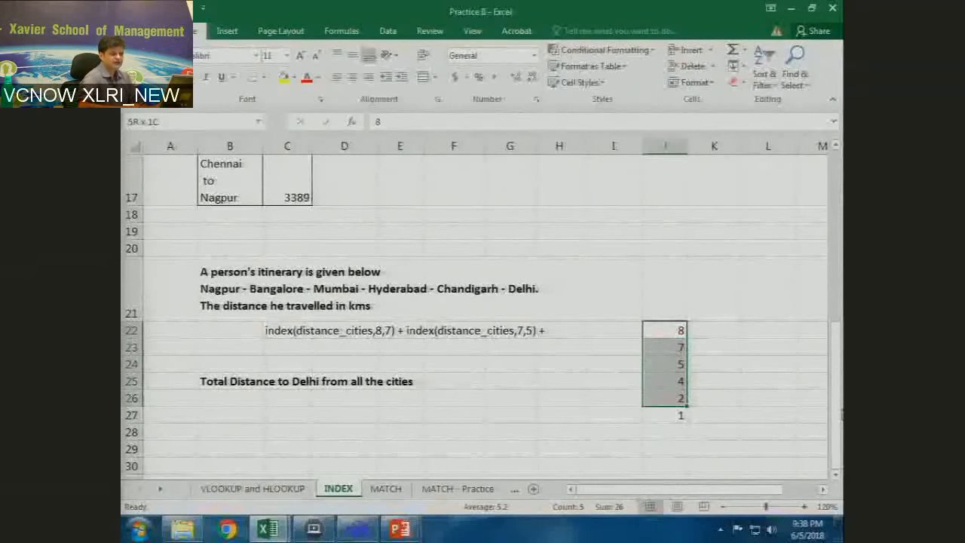
key("shift+Down")
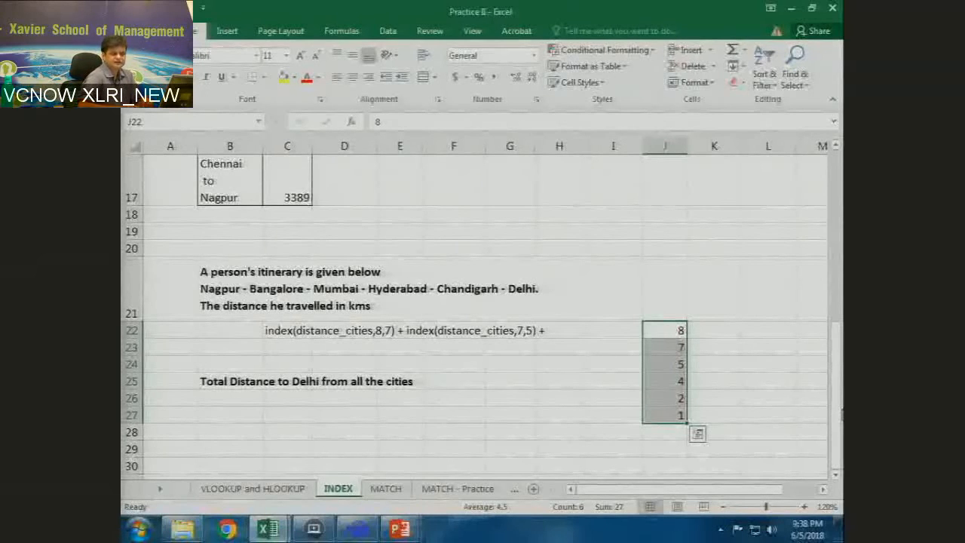
- Enter =index(distance_cities,J22,J23) in K22 to look up the first leg's distance from the helper column
key("Right")
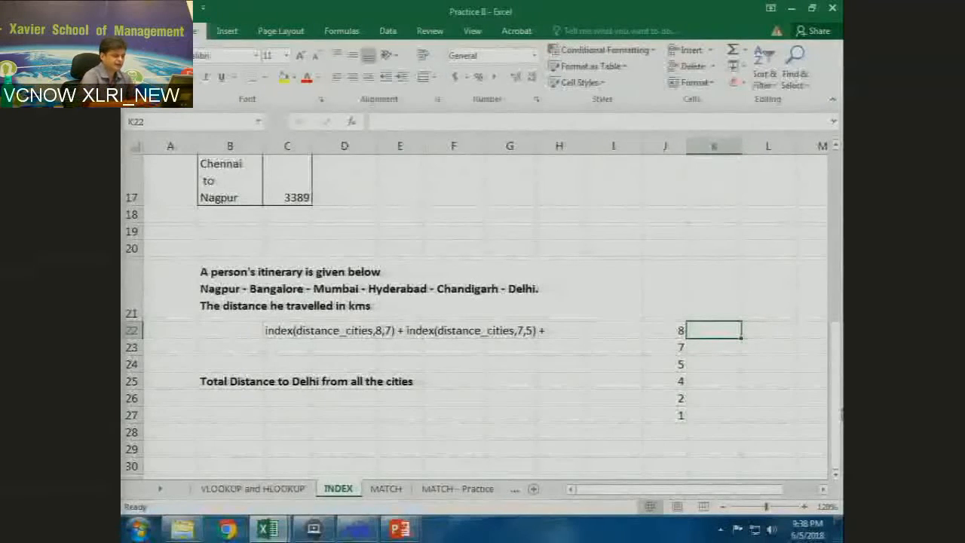
type("=index")
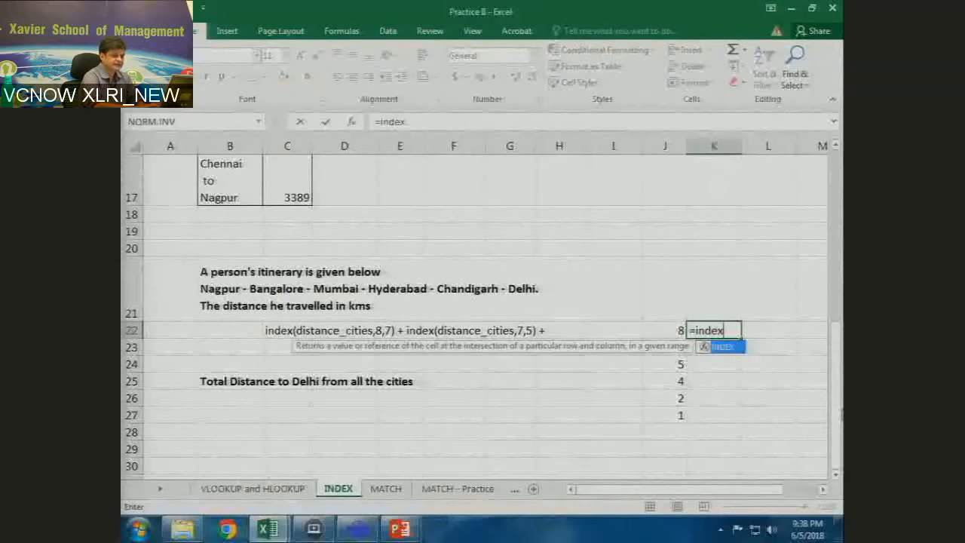
type("(distance")
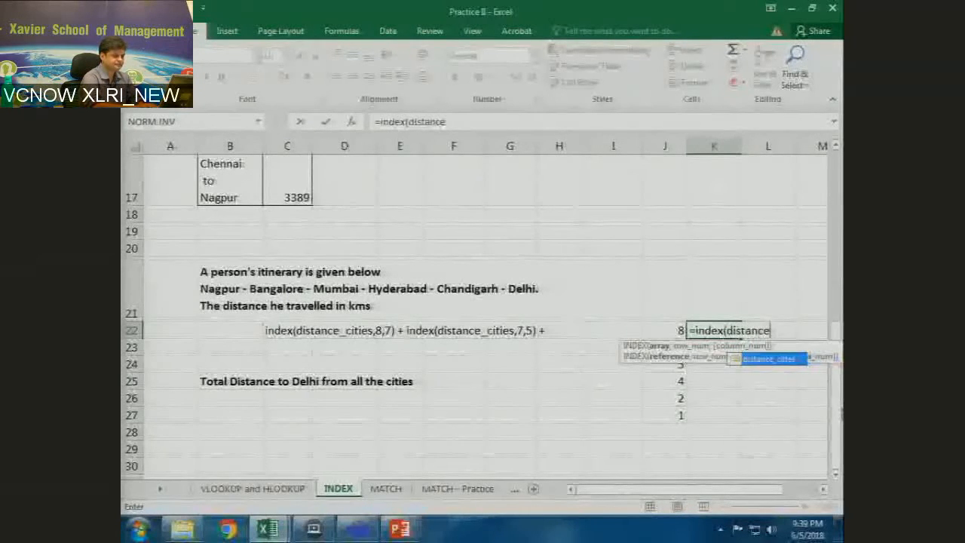
key("Tab")
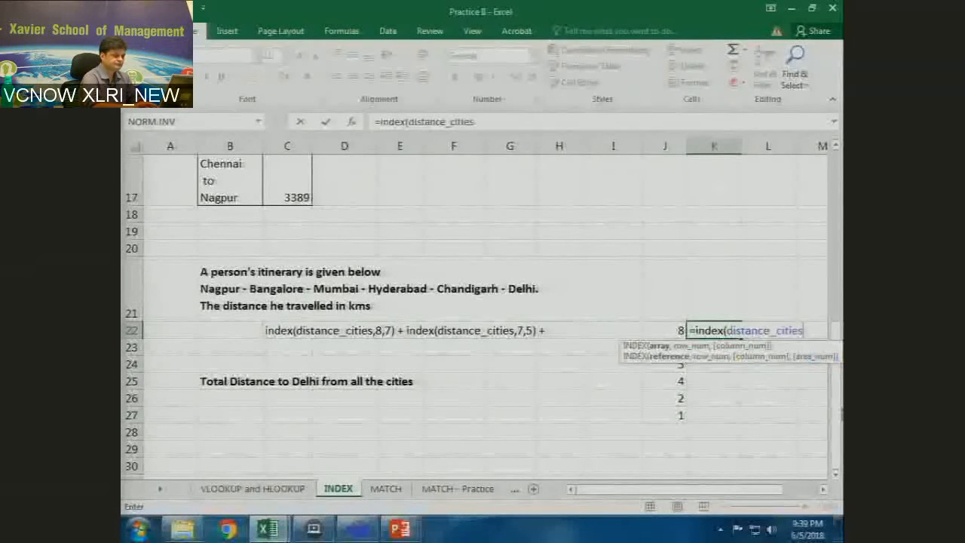
type(",")
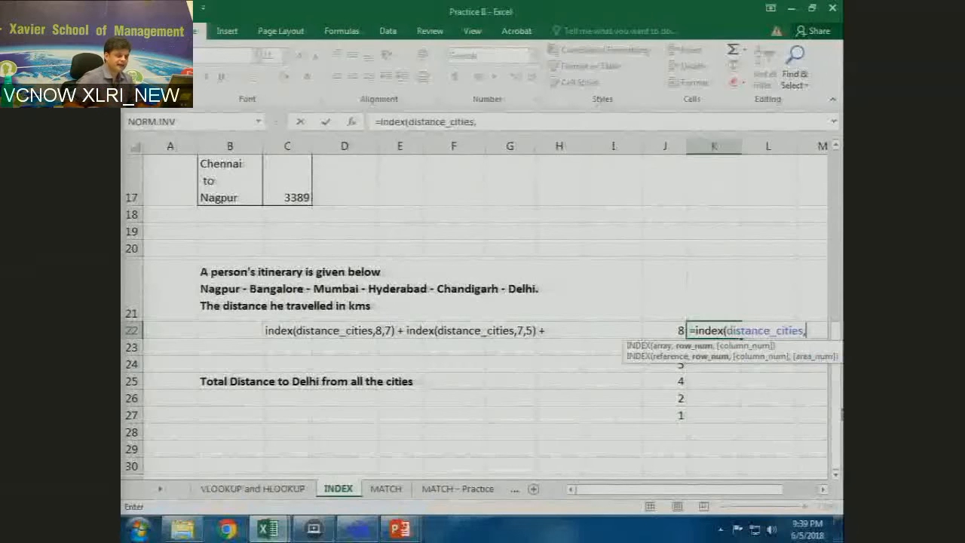
left_click(823, 489)
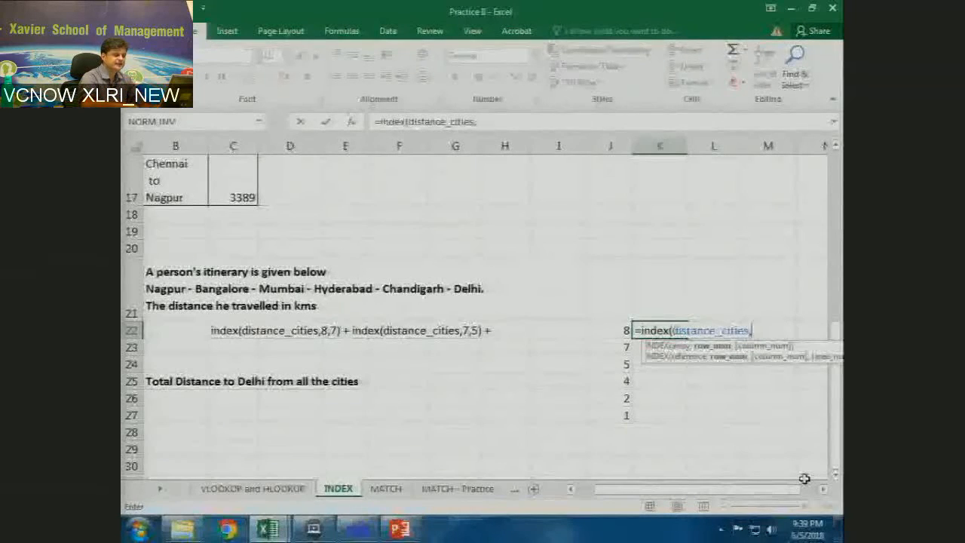
key("Left")
type(",")
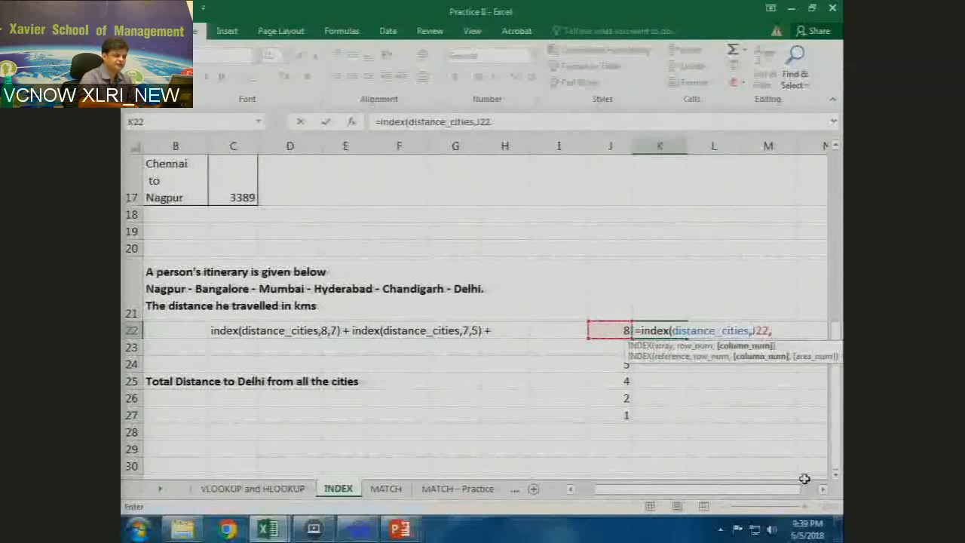
key("Left")
key("Left")
key("Down")
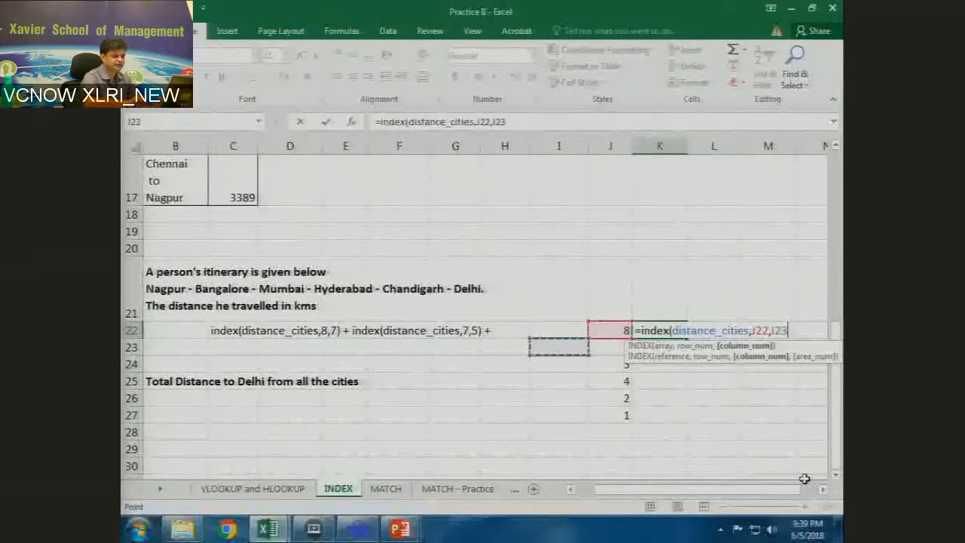
key("Right")
type(")")
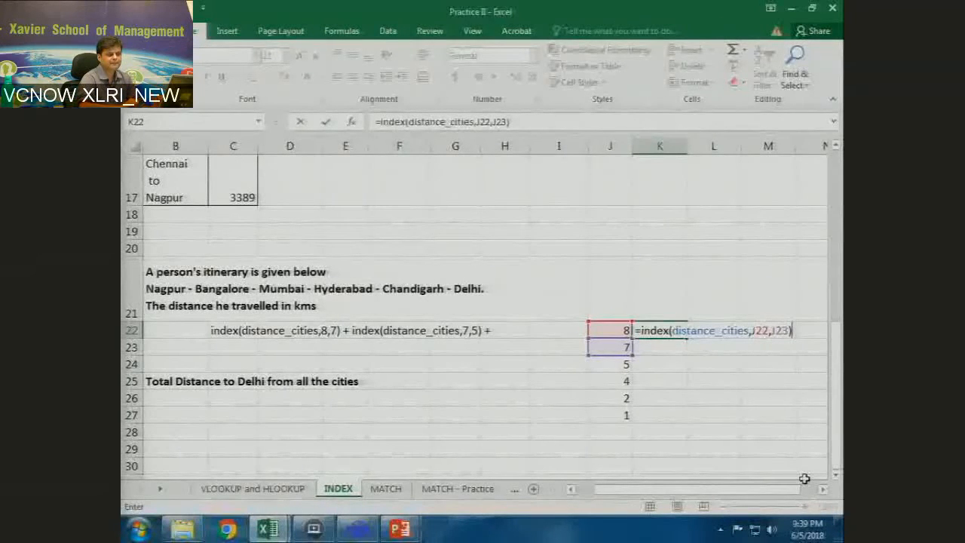
key("Return")
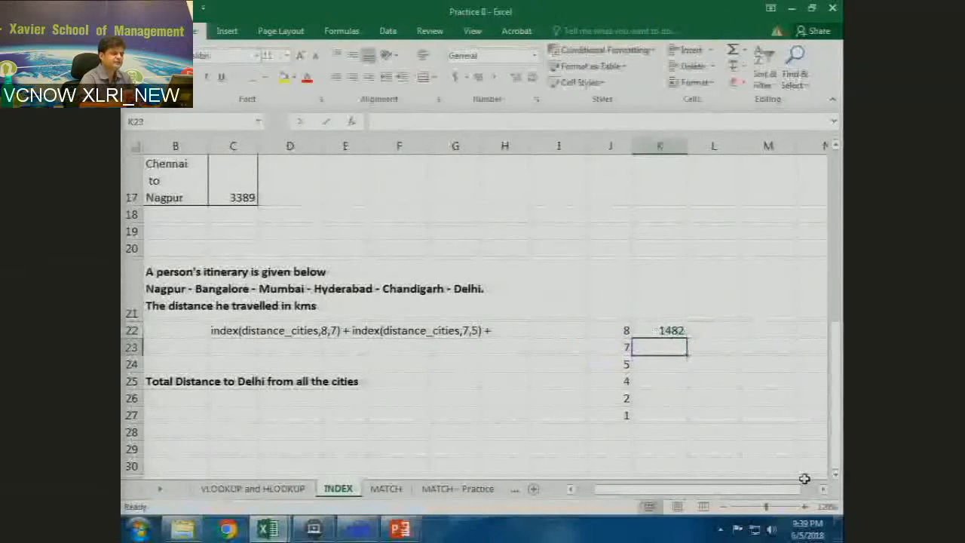
- Copy the K22 formula down to K23 and inspect which index cells the copy references
left_click(676, 333)
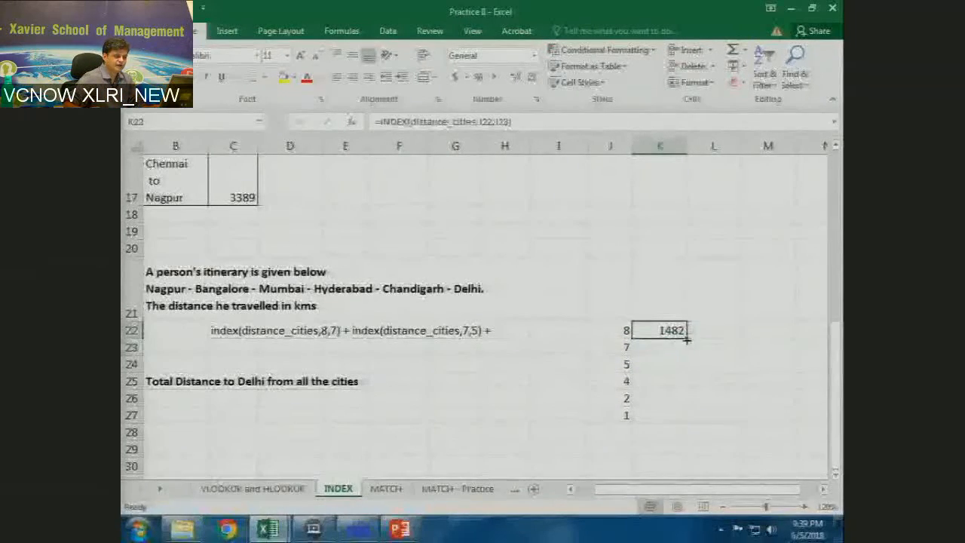
left_click_drag(688, 339, 671, 347)
double_click(669, 347)
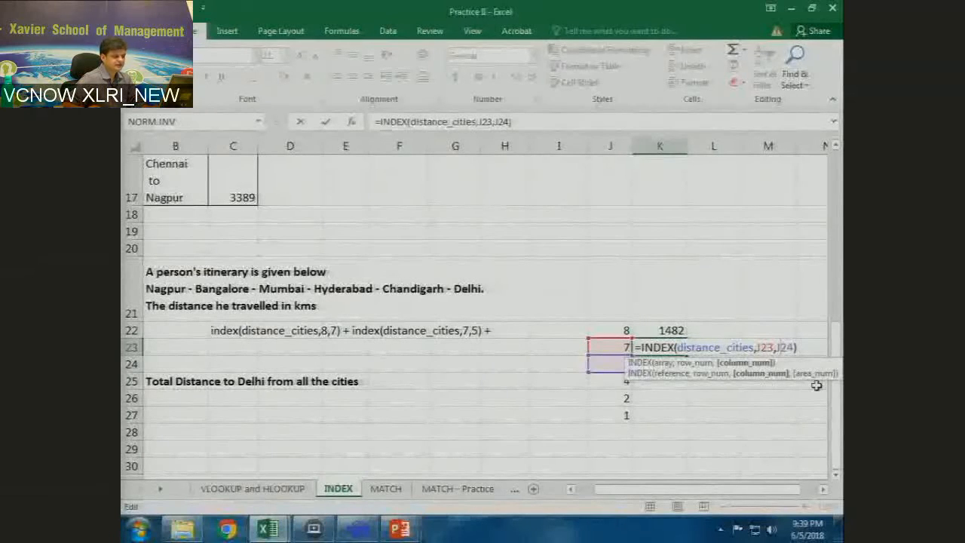
left_click(785, 385)
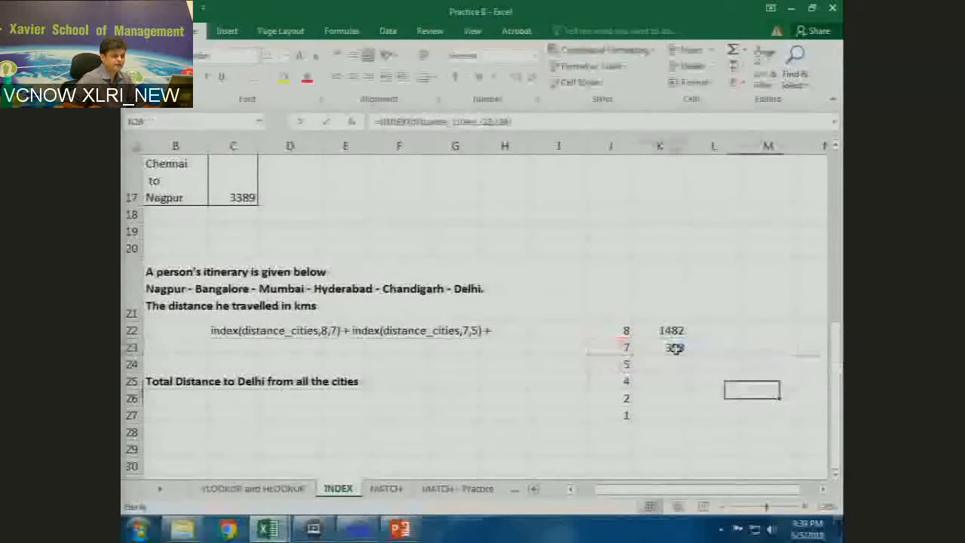
double_click(676, 348)
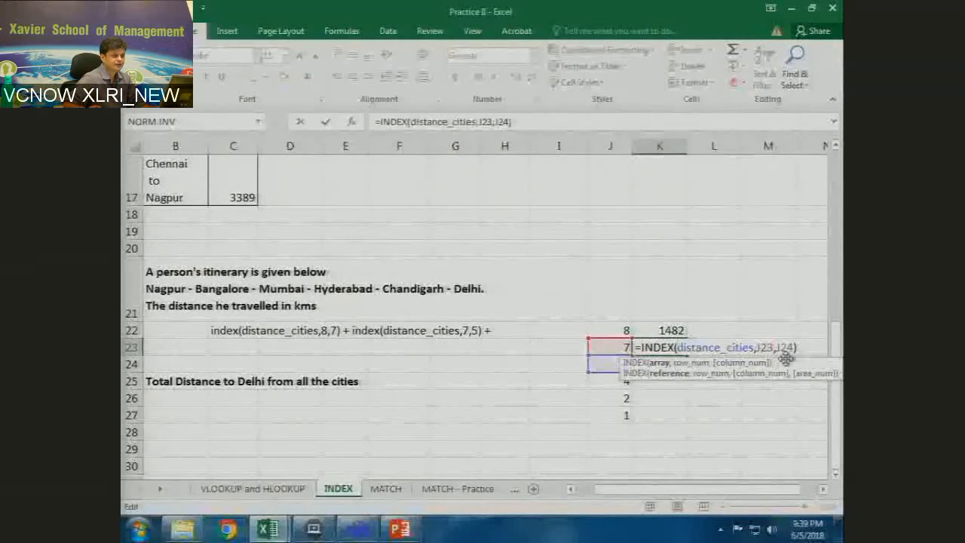
left_click_drag(786, 359, 682, 173)
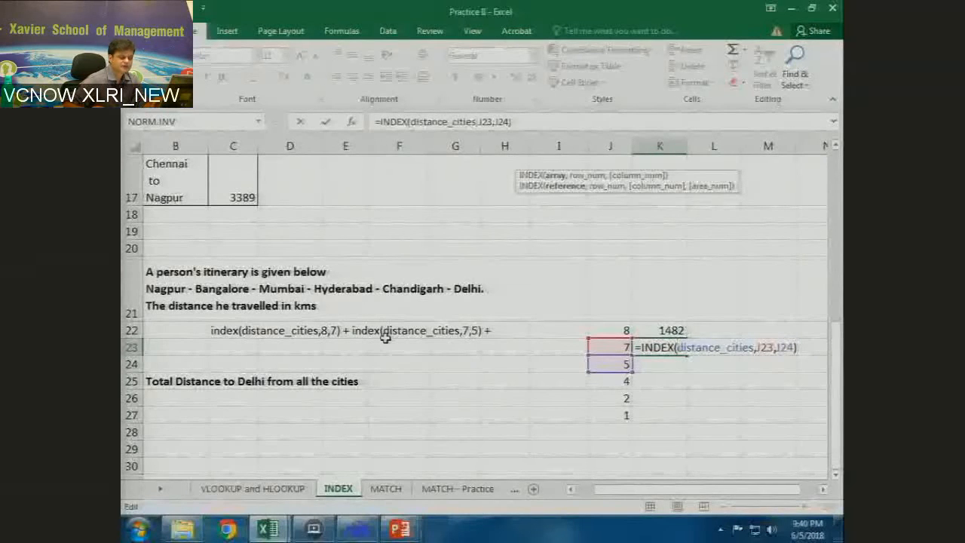
key("Return")
- Fill the K23 formula down through K26 and inspect the cell references of the last leg's formula
left_click(667, 347)
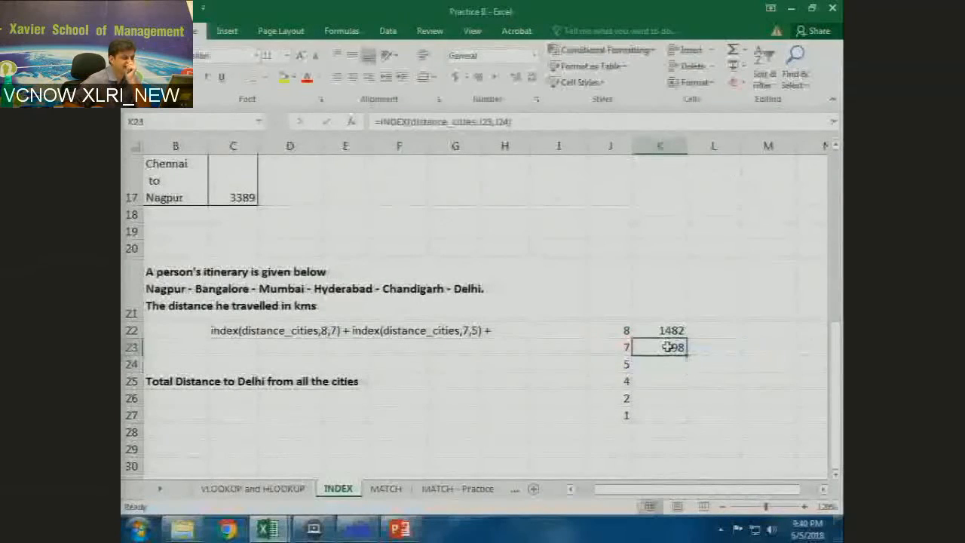
left_click_drag(687, 355, 689, 406)
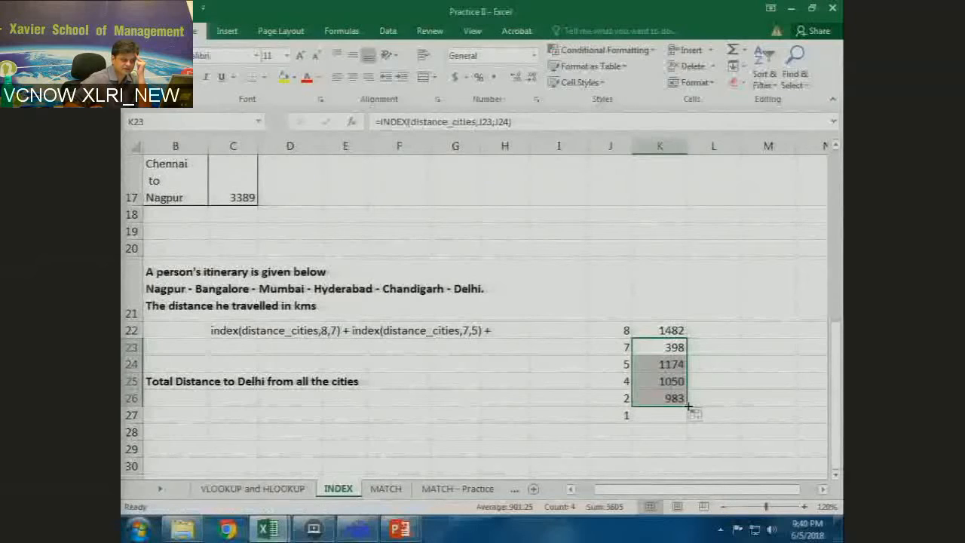
double_click(676, 400)
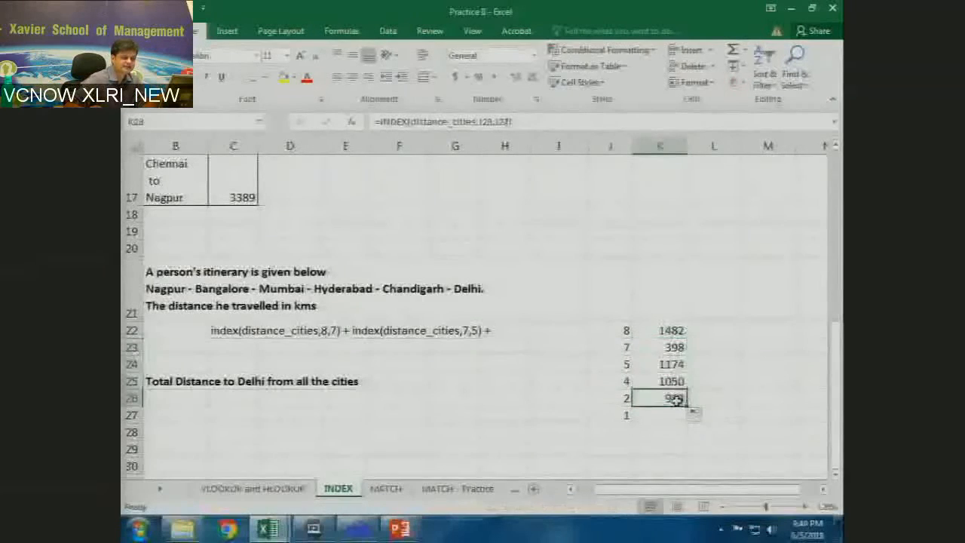
left_click_drag(796, 415, 724, 332)
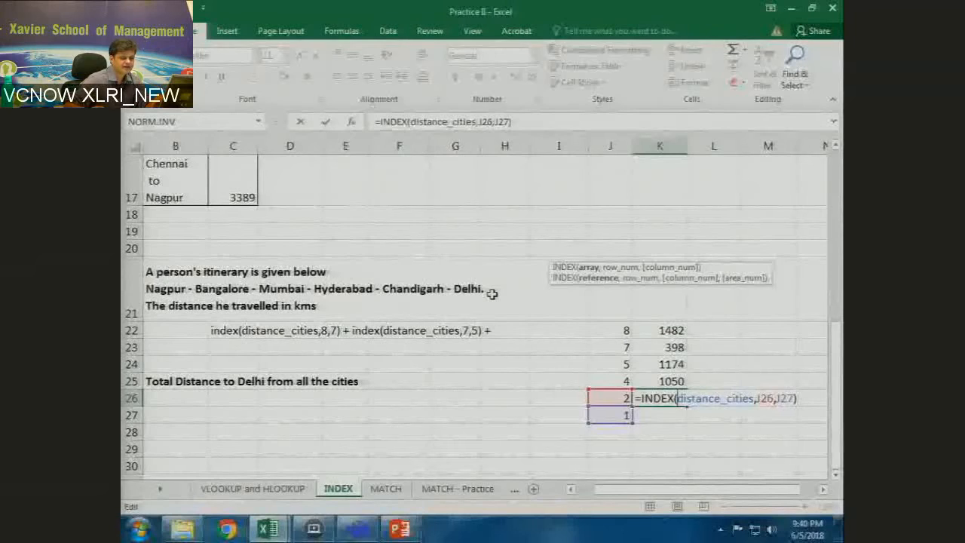
key("Return")
- Label cell J29 as Total, below the city index numbers
key("Down")
key("Down")
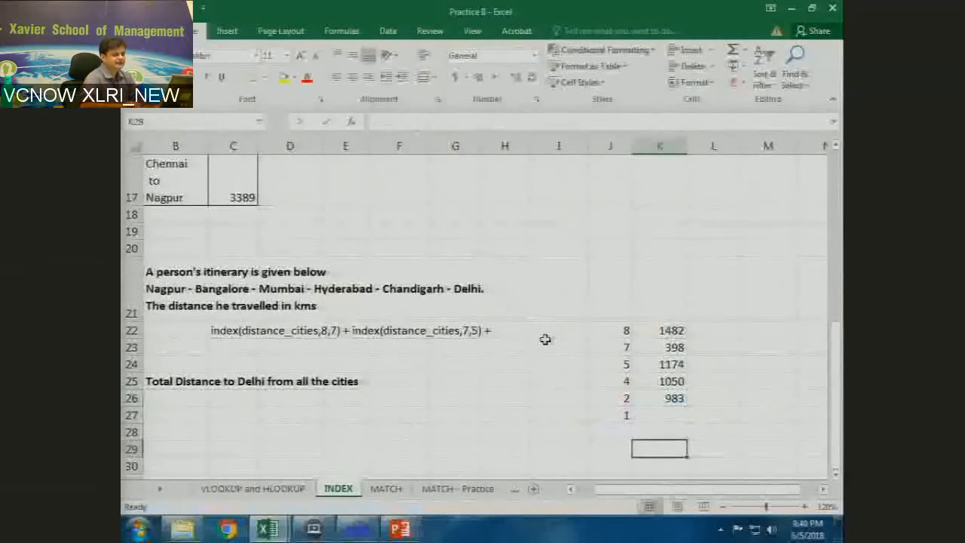
key("Left")
type("Total")
key("Tab")
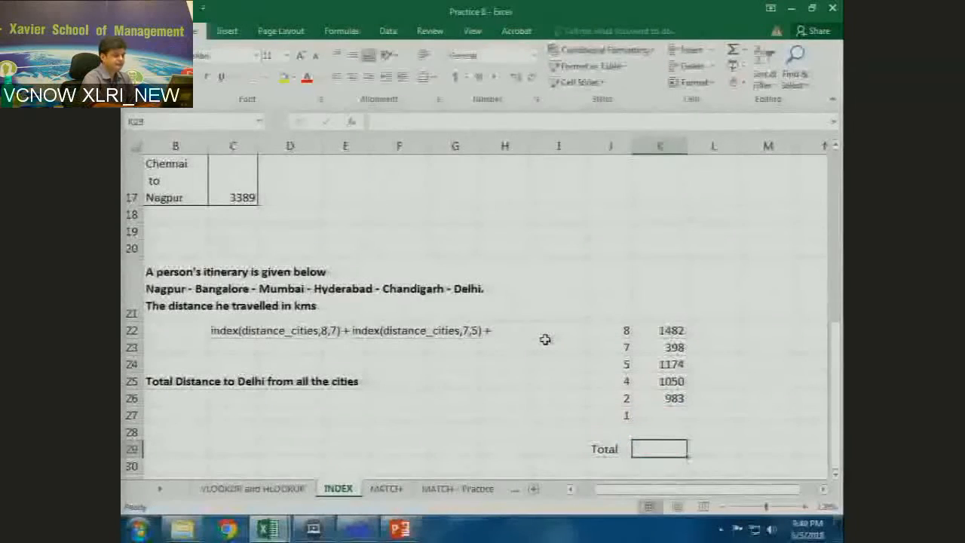
- Sum the leg distances in K29 with a SUM formula over K22:K27
type("=sum(")
key("Up")
key("Up")
key("shift+Up")
key("shift+Up")
key("shift+Up")
key("shift+Up")
key("shift+Up")
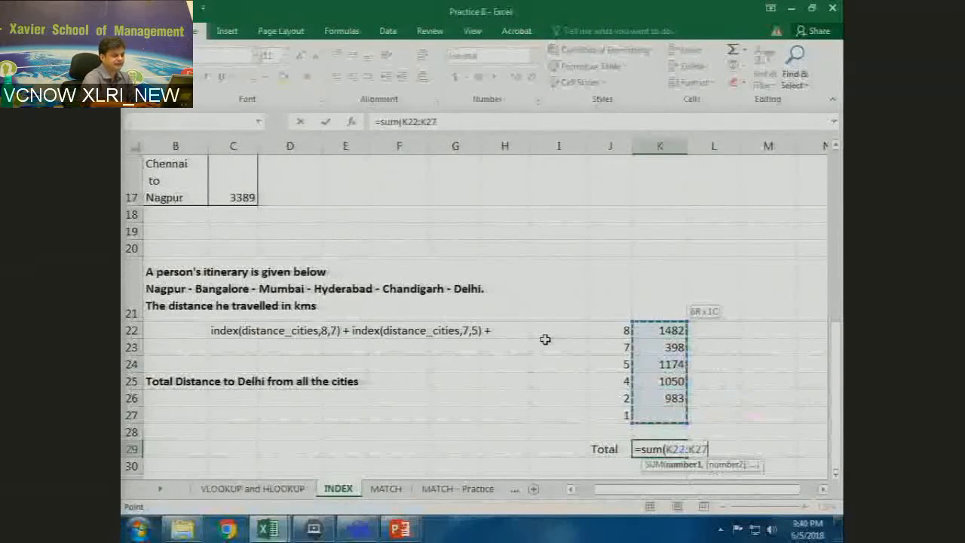
key("Return")
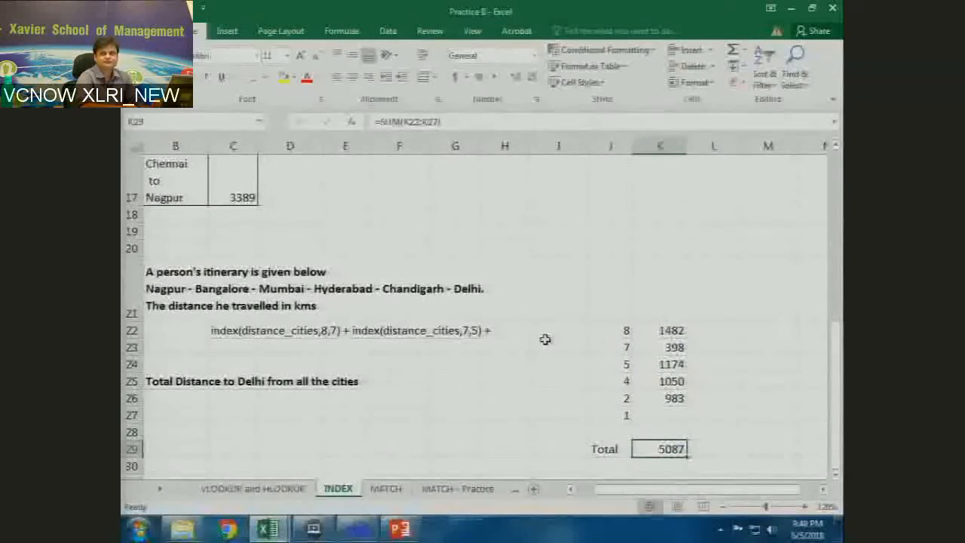
- Add city index 8 in J28, below the last index number, for a return to Nagpur
key("Left")
key("Up")
key("Up")
key("Up")
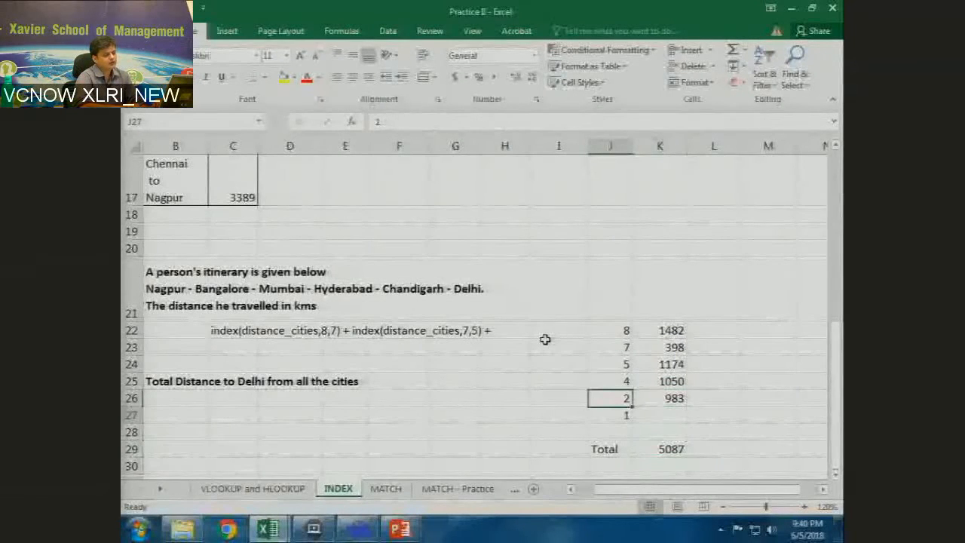
key("Down")
key("Down")
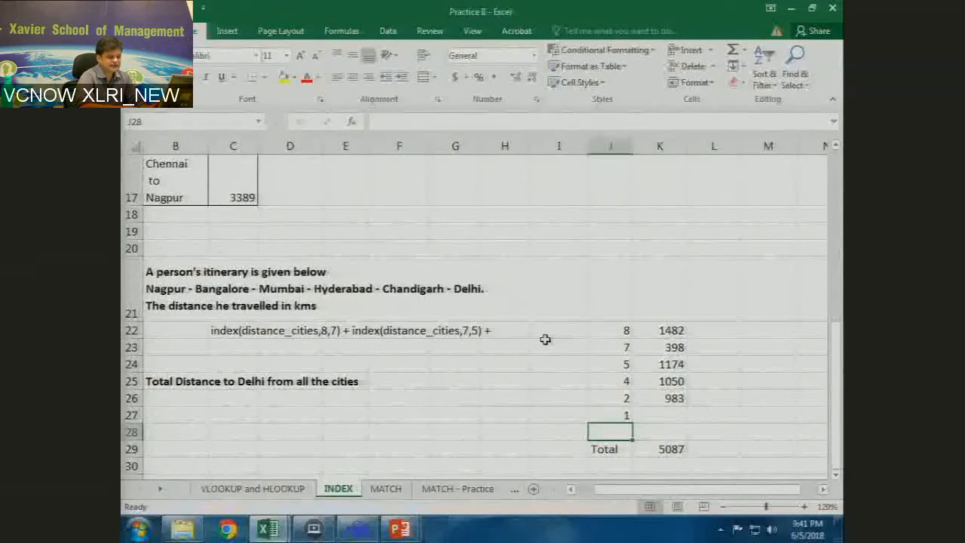
type("8")
key("Up")
- Copy the INDEX formula from K26 into K27 to include the Delhi to Nagpur leg
key("Up")
key("Right")
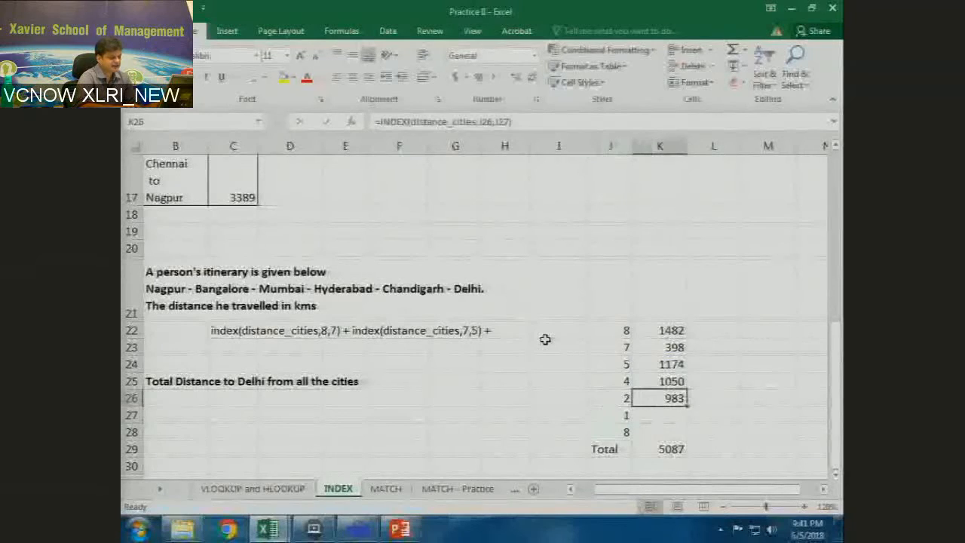
key("ctrl+c")
key("Down")
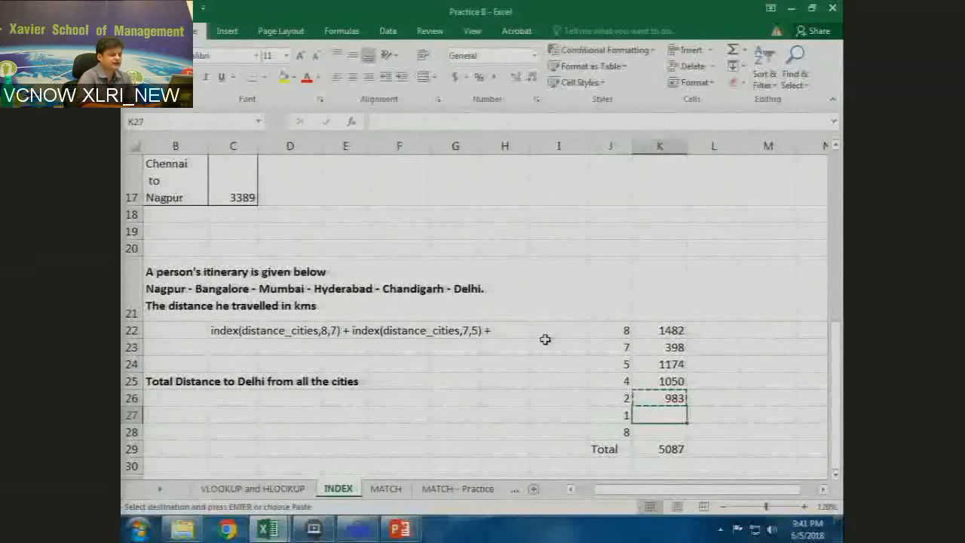
key("Return")
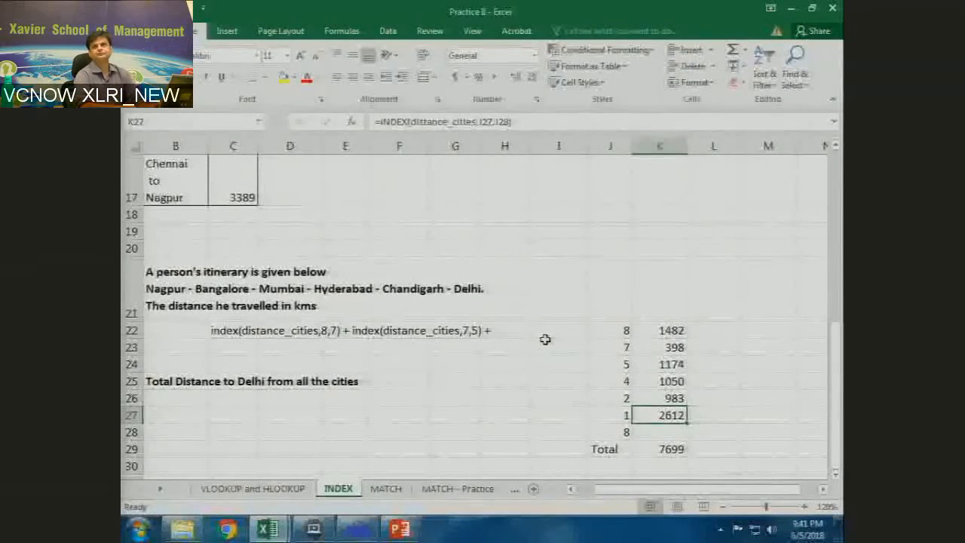
key("Left")
key("Left")
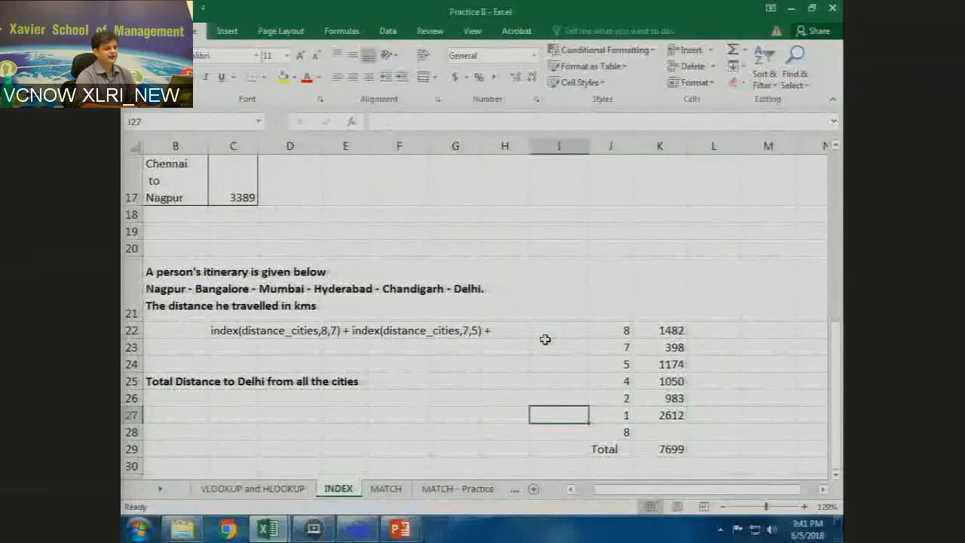
key("Left")
key("Left")
key("Left")
key("Left")
key("Left")
key("Left")
key("Left")
key("Left")
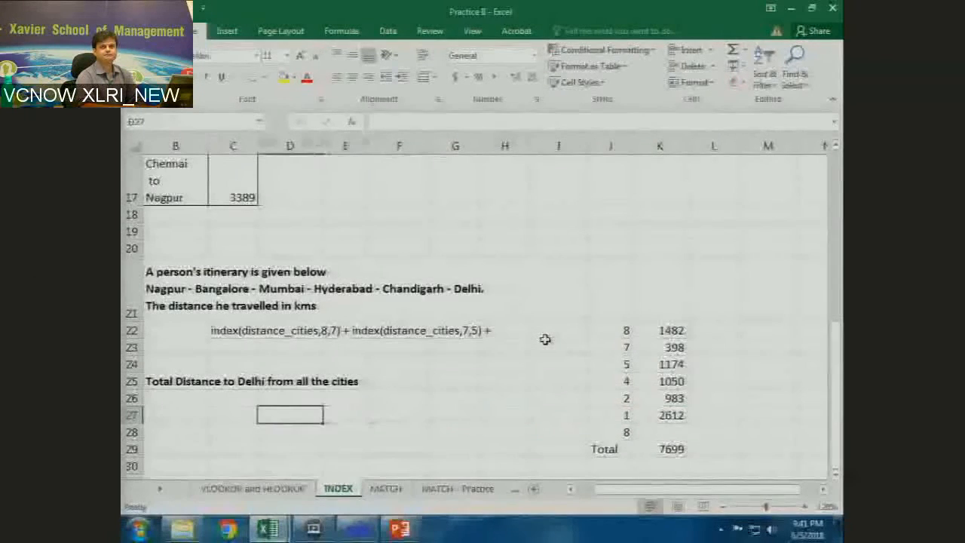
key("Up")
key("Right")
key("Right")
key("Down")
key("Left")
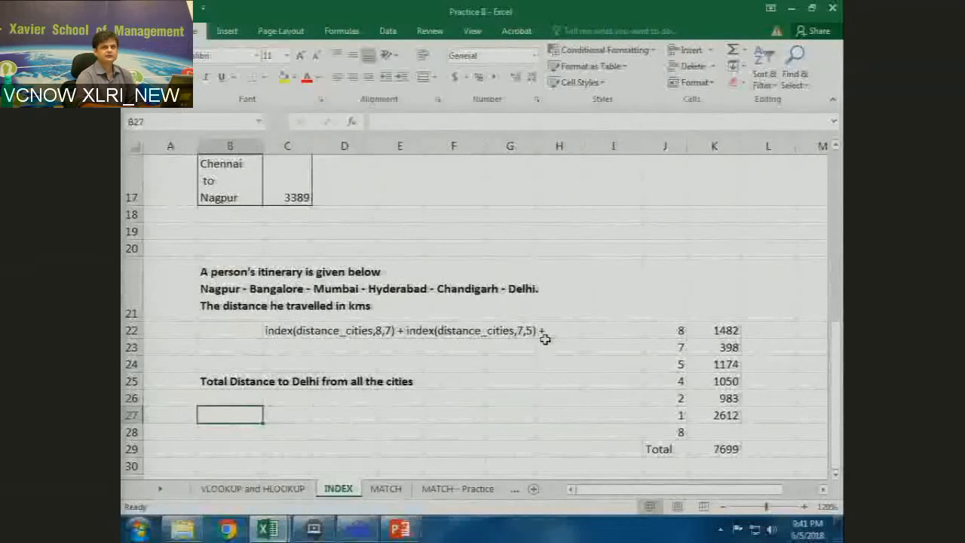
key("Right")
key("Right")
key("Right")
key("Right")
key("Right")
key("Right")
key("Right")
key("Right")
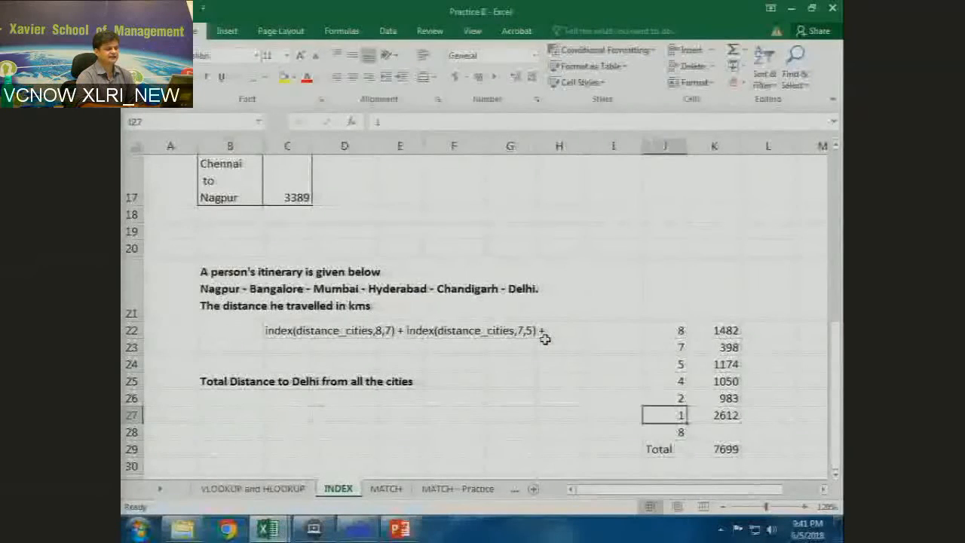
key("Down")
key("Up")
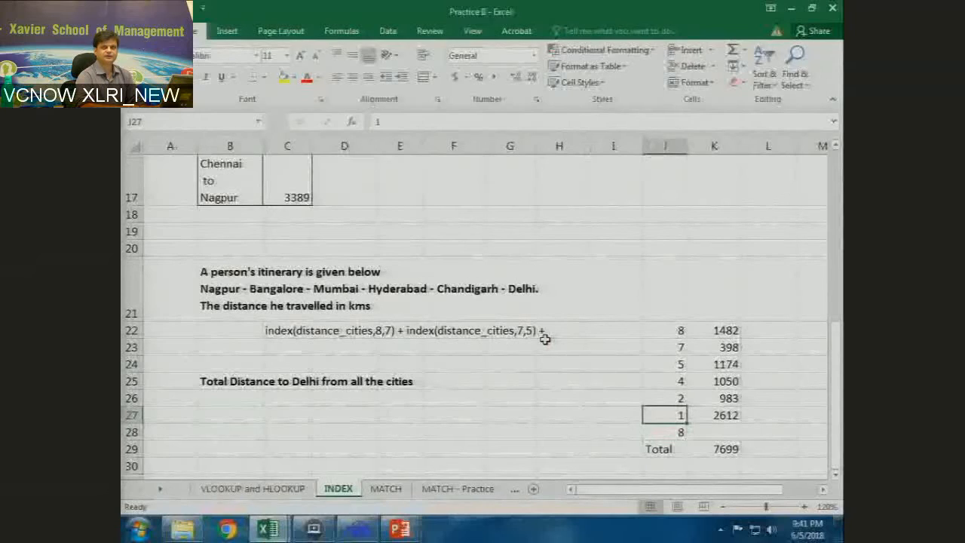
key("Down")
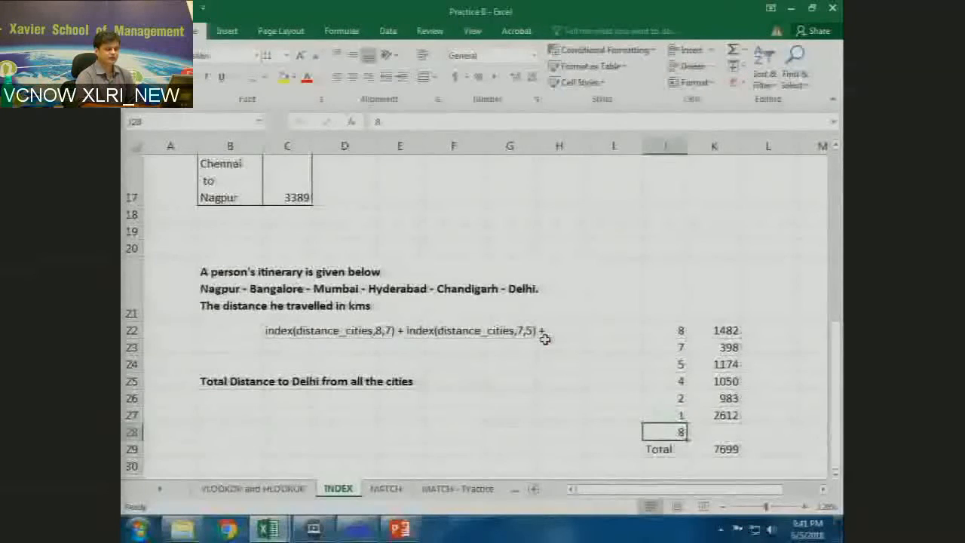
key("Up")
key("Right")
key("Up")
key("Down")
key("Up")
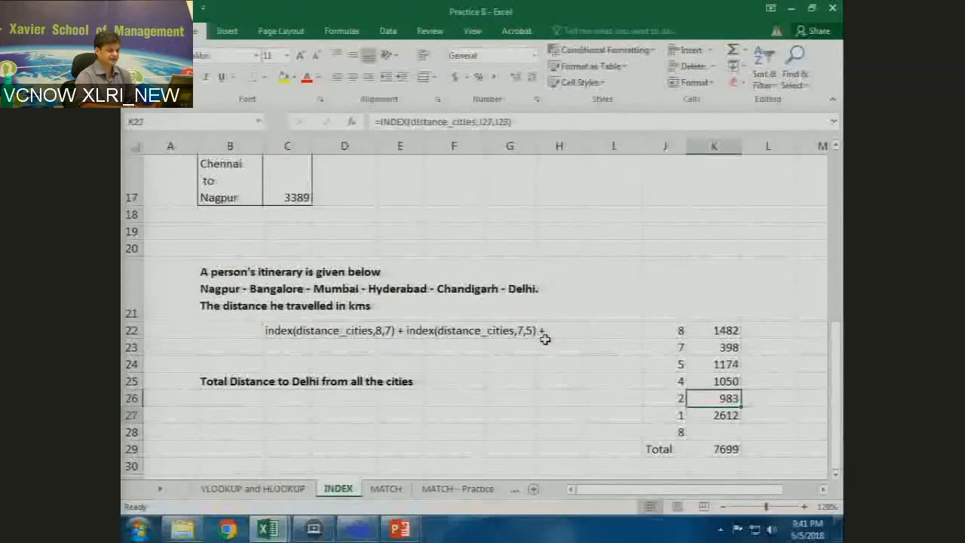
- Inspect the cell references in the INDEX formula in K27 for the Delhi to Nagpur leg
key("Down")
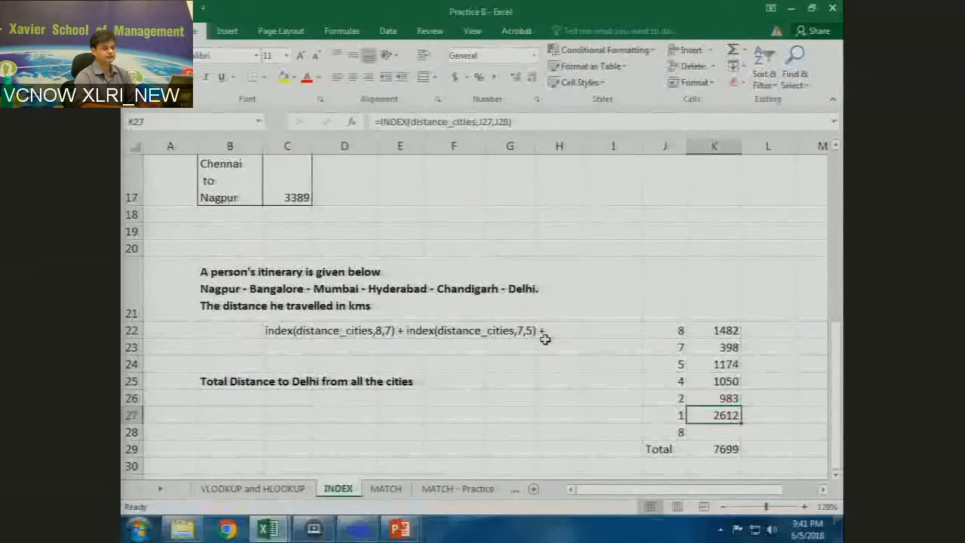
key("F2")
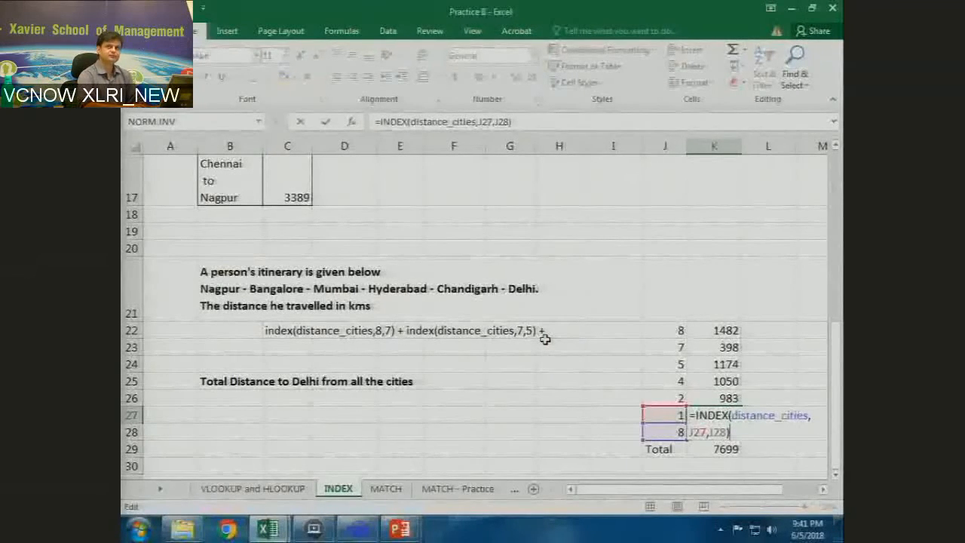
key("Return")
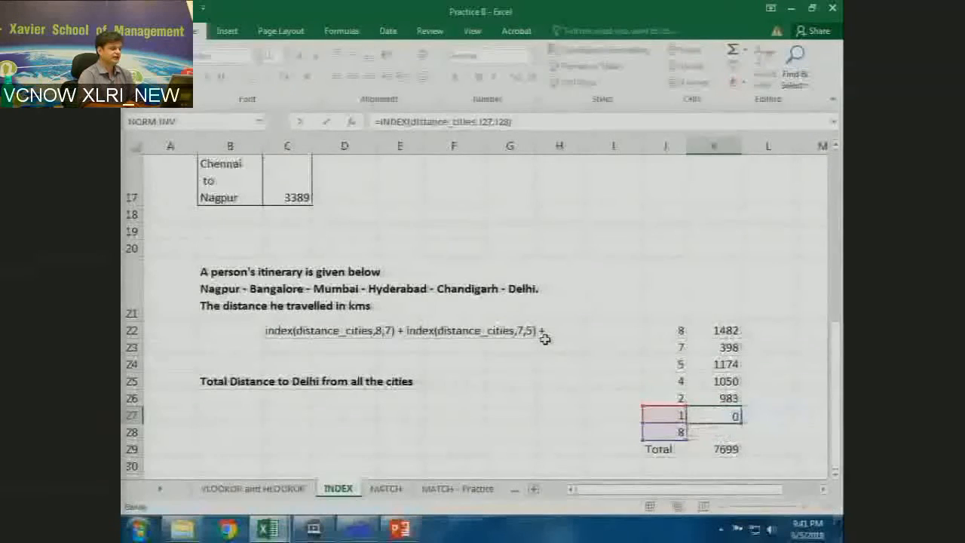
- Enter =INDEX(distance_cities,1,0) in B27, under the Total Distance to Delhi heading, to retrieve Delhi's entire row
key("Left")
key("Left")
key("Left")
key("Left")
key("Left")
key("Left")
key("Left")
key("Up")
key("Left")
key("Left")
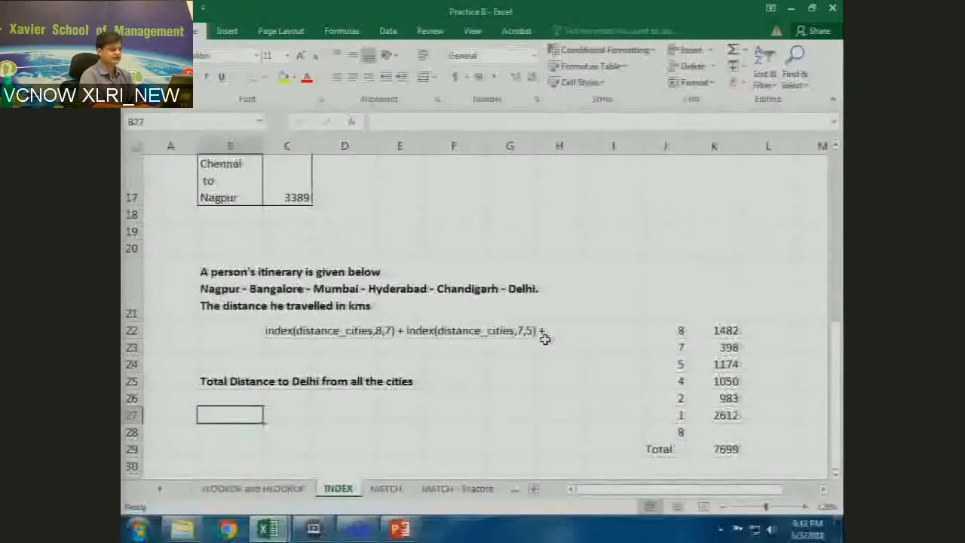
type("=")
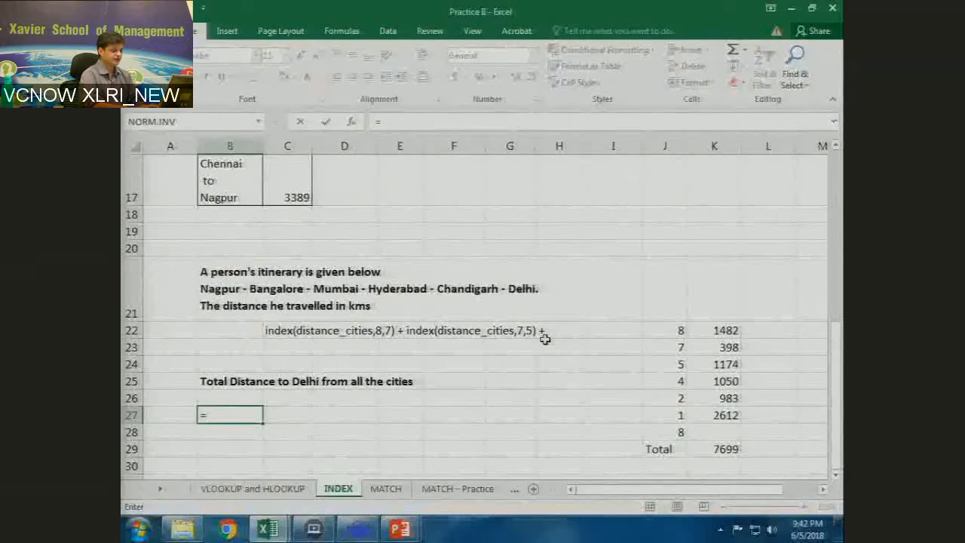
type("index(")
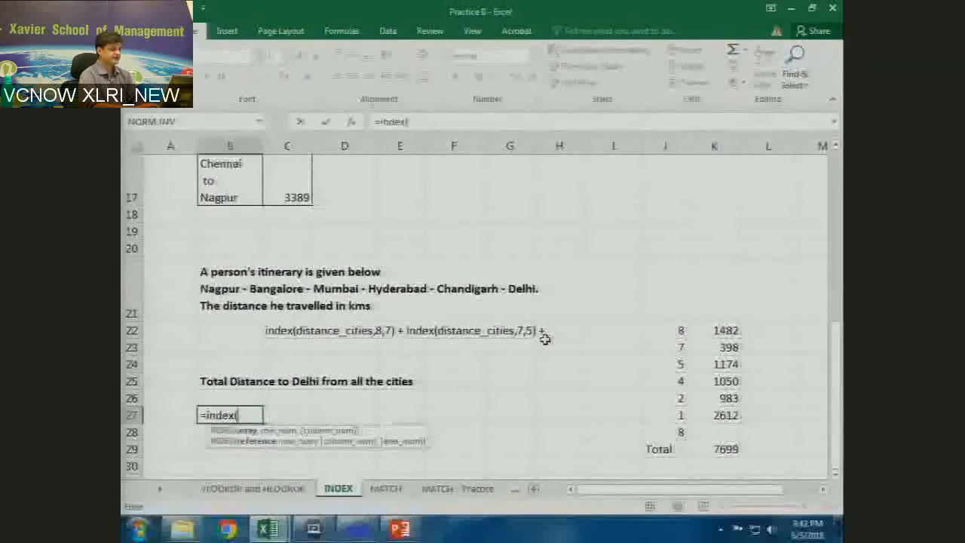
type("distance_cities")
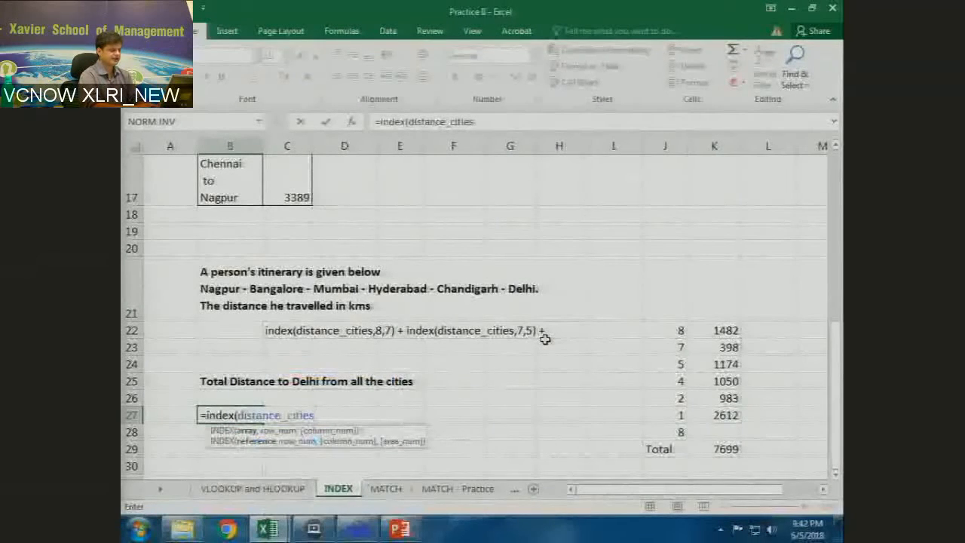
type(",")
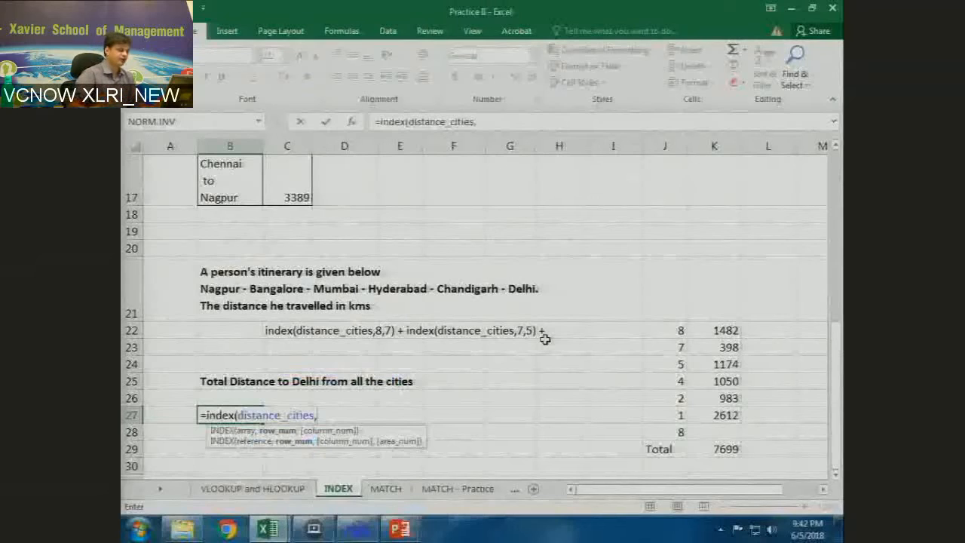
type("1")
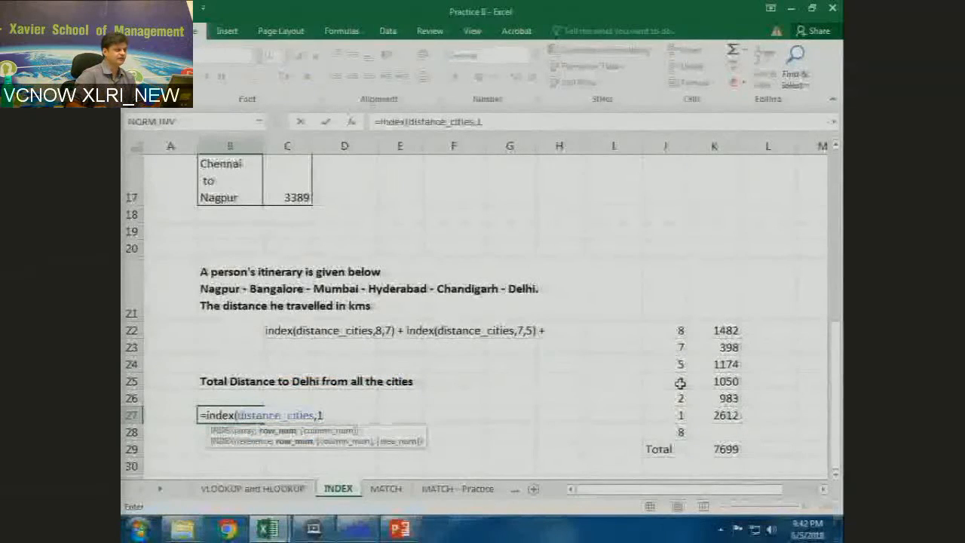
scroll(680, 384, "up", 5)
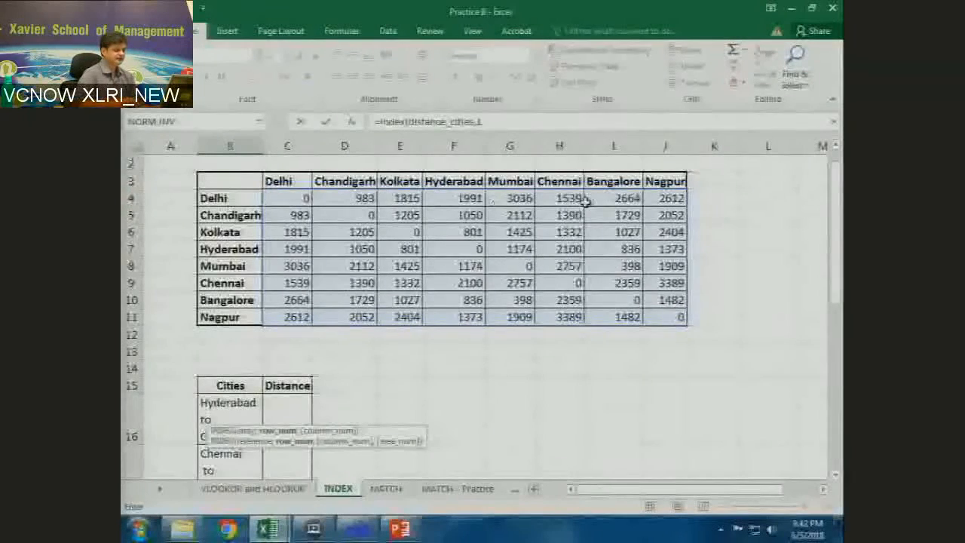
scroll(582, 302, "down", 5)
scroll(574, 350, "up", 1)
scroll(472, 282, "down", 2)
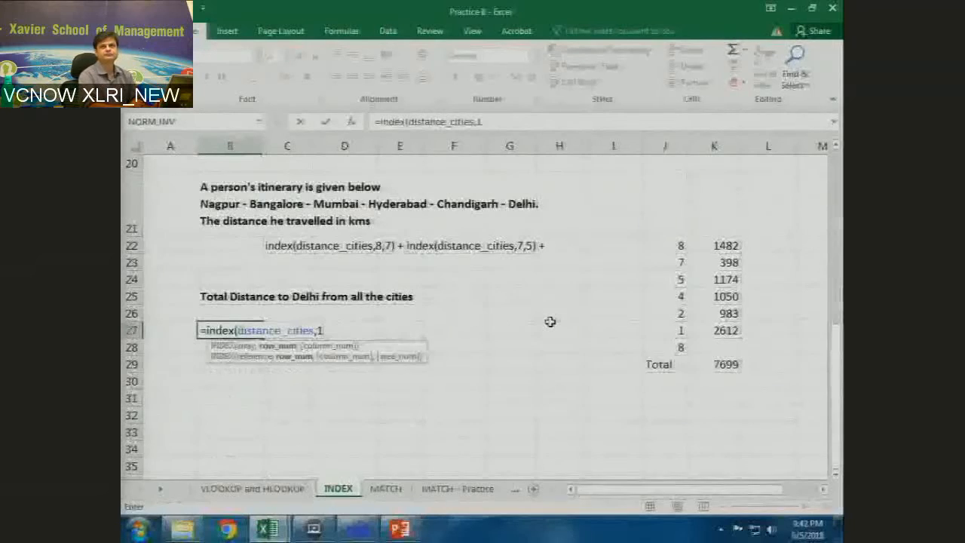
type(",0)")
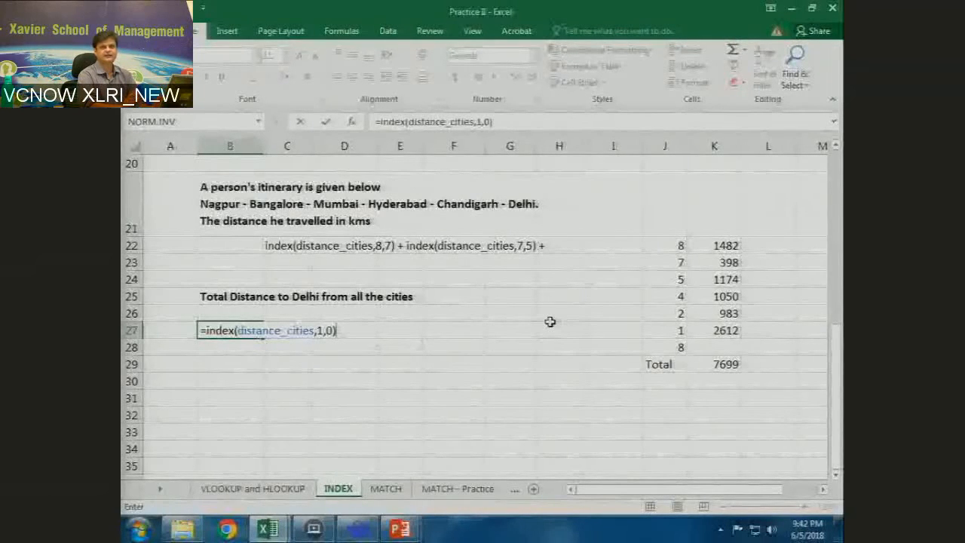
key("Return")
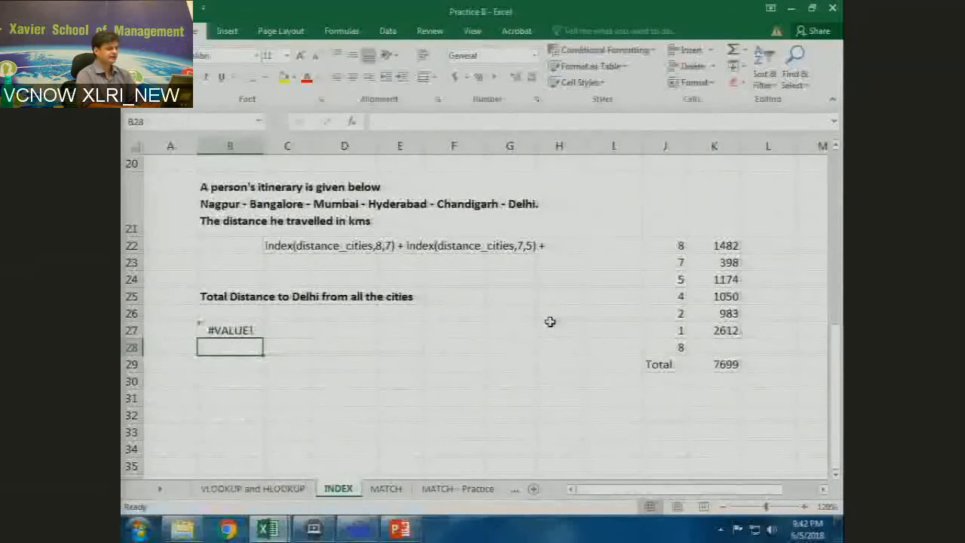
- Evaluate the INDEX expression inside B27 to examine the array it returns, and restore the formula
key("Up")
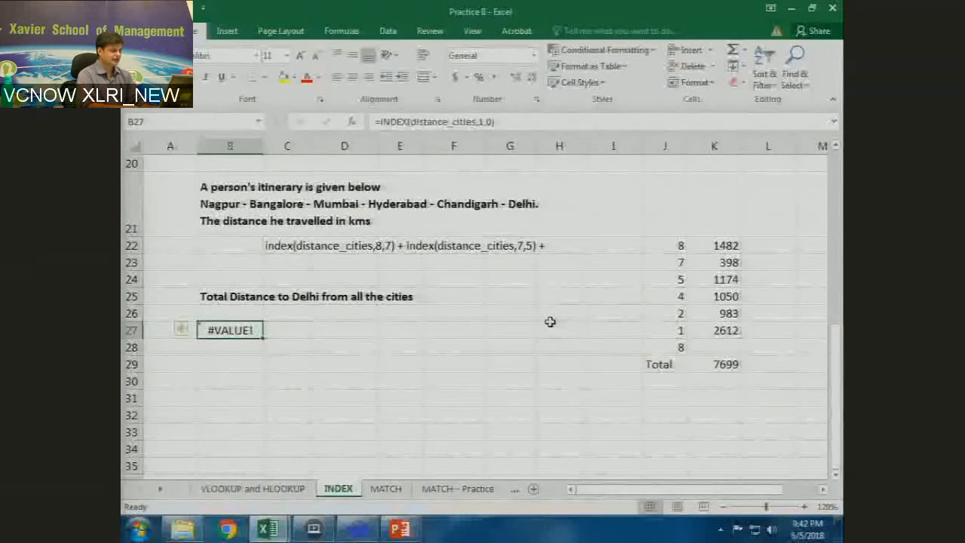
key("F2")
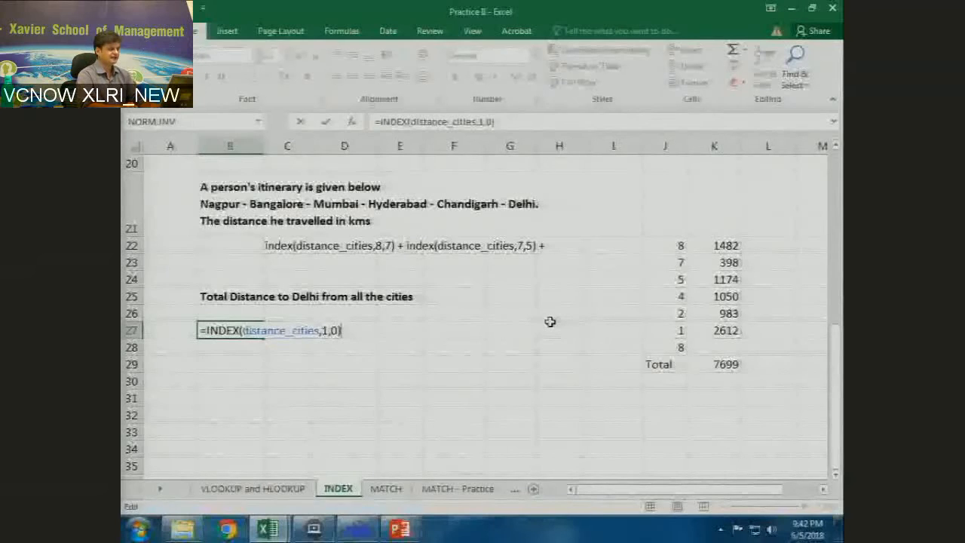
key("Left")
key("shift+Left")
key("shift+Left")
key("shift+Left")
key("shift+Left")
key("shift+Left")
key("shift+Left")
key("shift+Left")
key("shift+Left")
key("shift+Left")
key("shift+Left")
key("shift+Left")
key("shift+Left")
key("shift+Left")
key("shift+Left")
key("shift+Left")
key("shift+Left")
key("shift+Left")
key("shift+Left")
key("shift+Left")
key("shift+Left")
key("shift+Right")
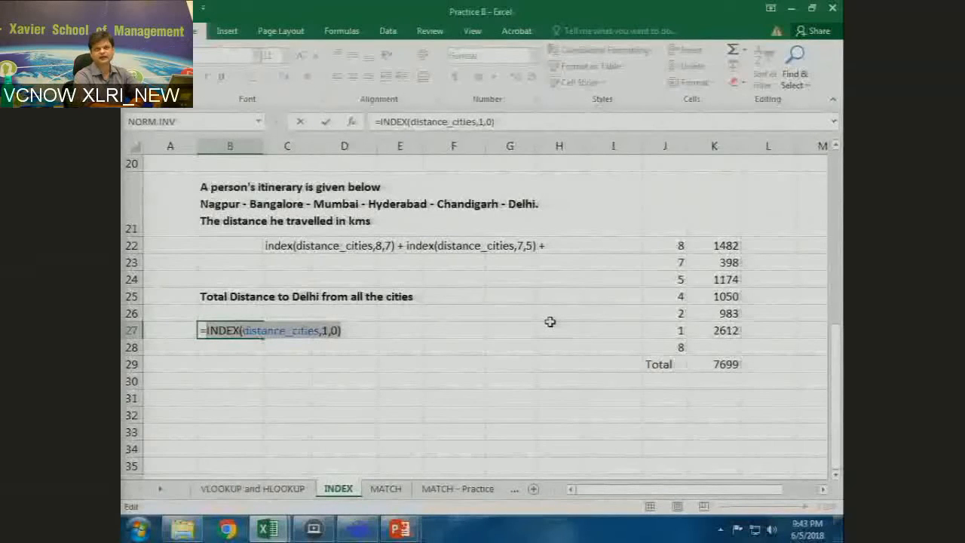
key("F9")
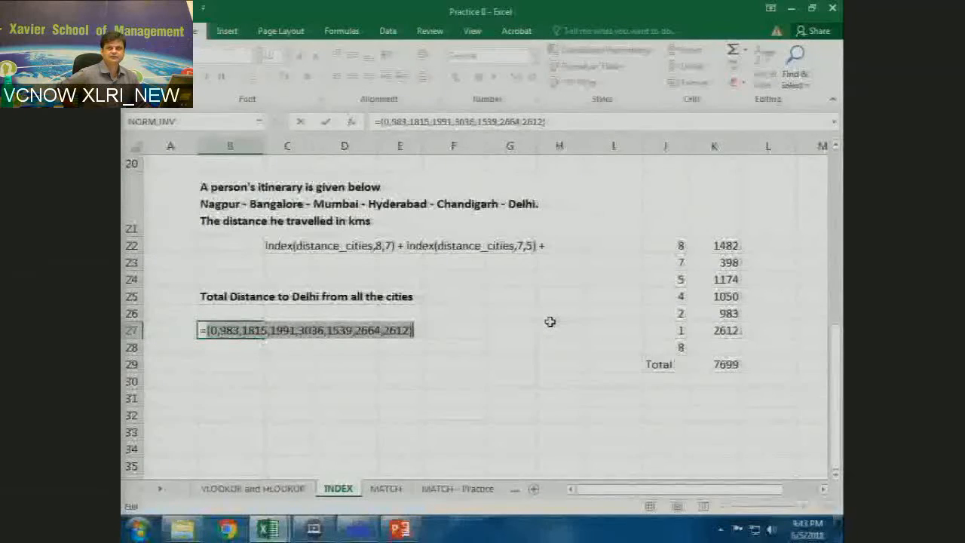
key("ctrl+z")
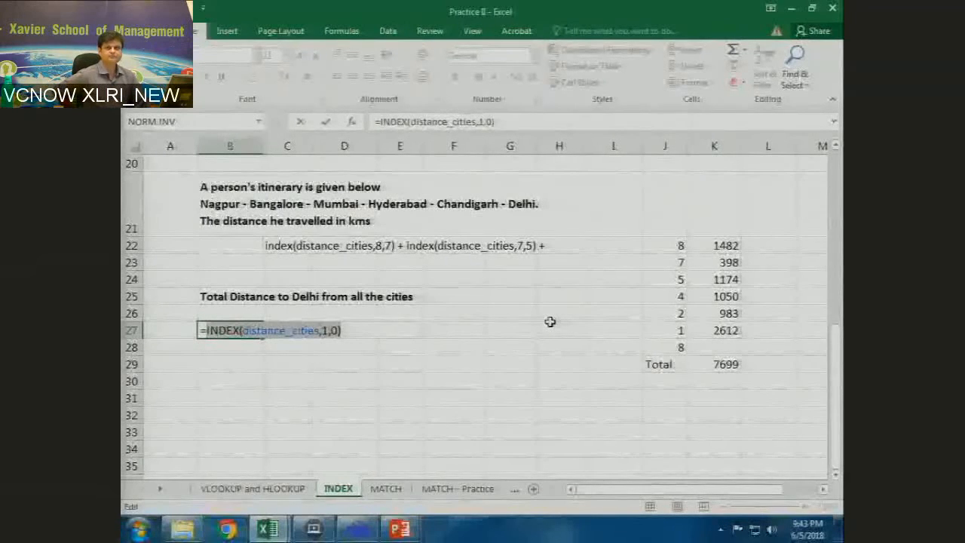
key("Delete")
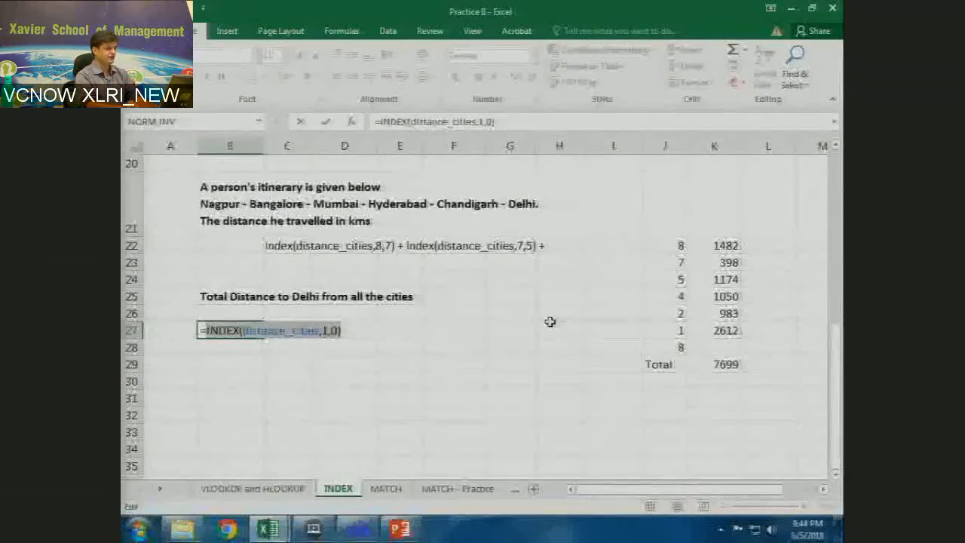
key("F2")
key("Left")
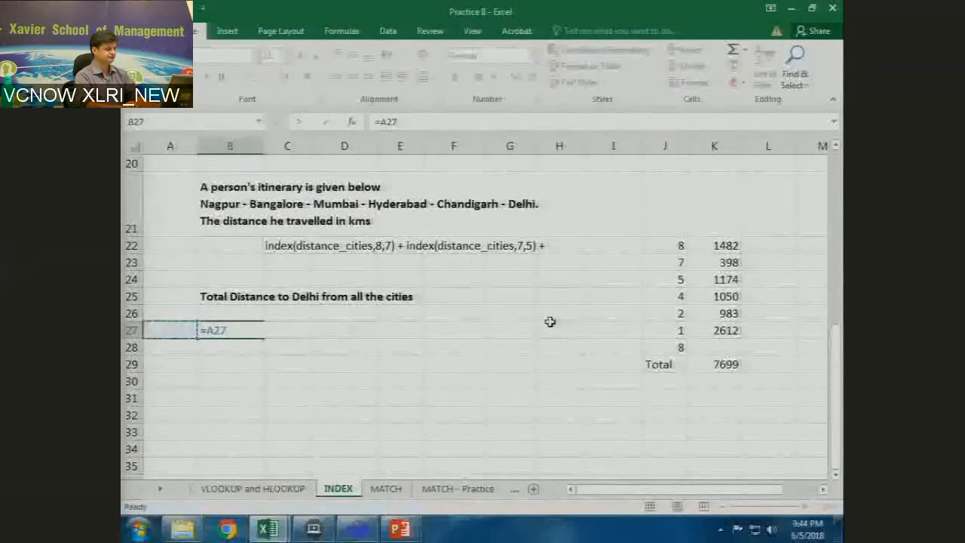
key("Escape")
- Wrap the INDEX formula in B27 in SUM so that it reads =SUM(INDEX(distance_cities,1,0))
key("F2")
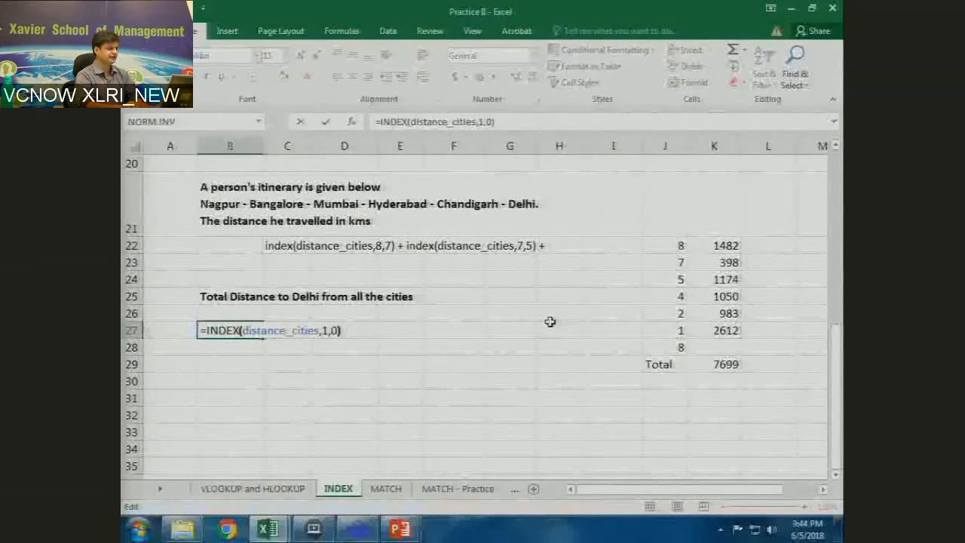
key("Left")
key("Left")
key("Left")
key("Left")
key("Left")
key("Left")
key("Left")
key("Left")
key("Left")
key("Left")
key("Left")
key("Left")
key("Left")
key("Left")
key("Left")
key("Left")
key("Left")
key("Left")
key("Left")
key("Left")
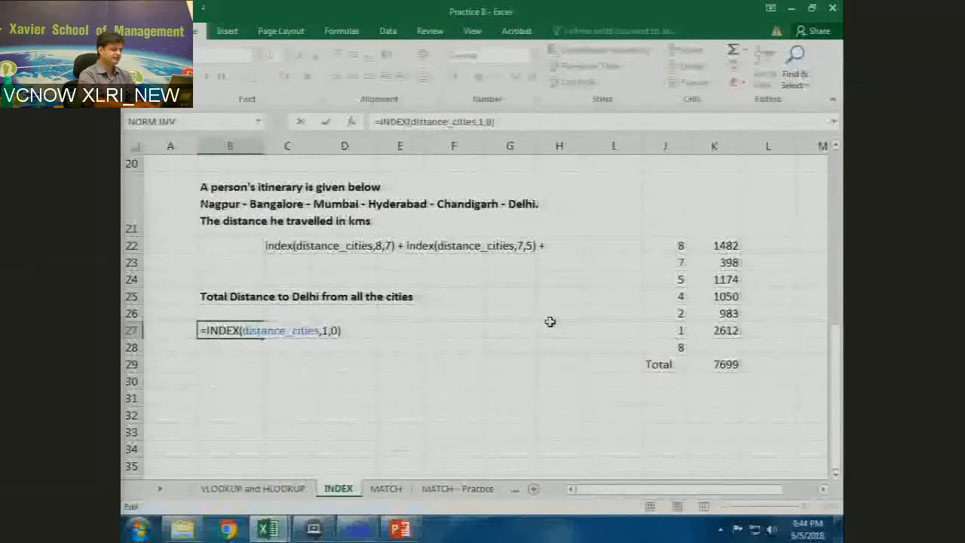
type("sum(")
key("End")
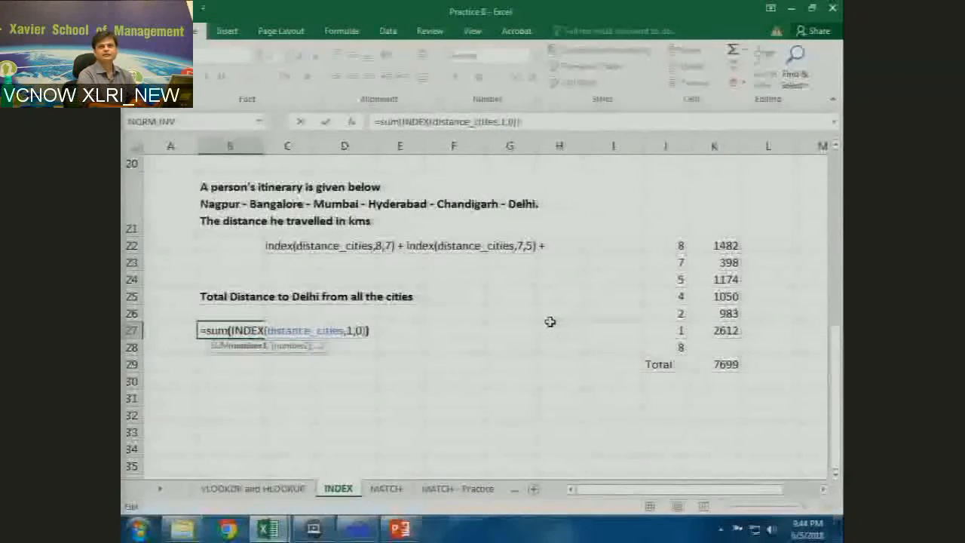
type(")")
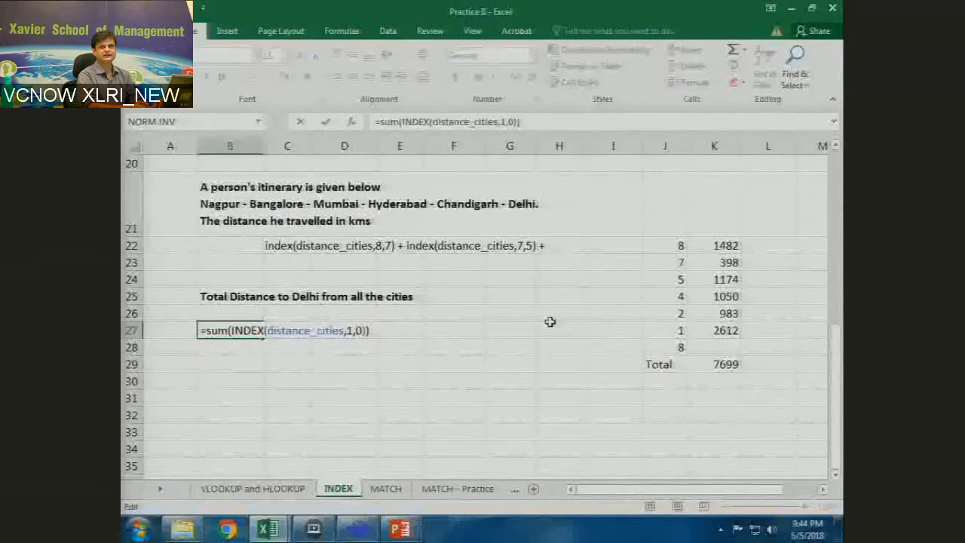
key("Return")
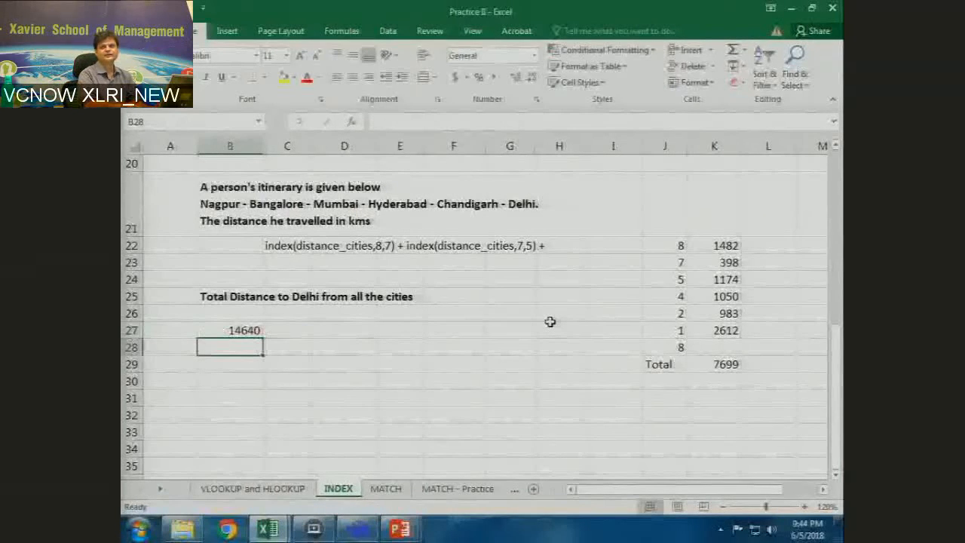
- Open the SUM formula in B27 for editing
key("Up")
key("F2")
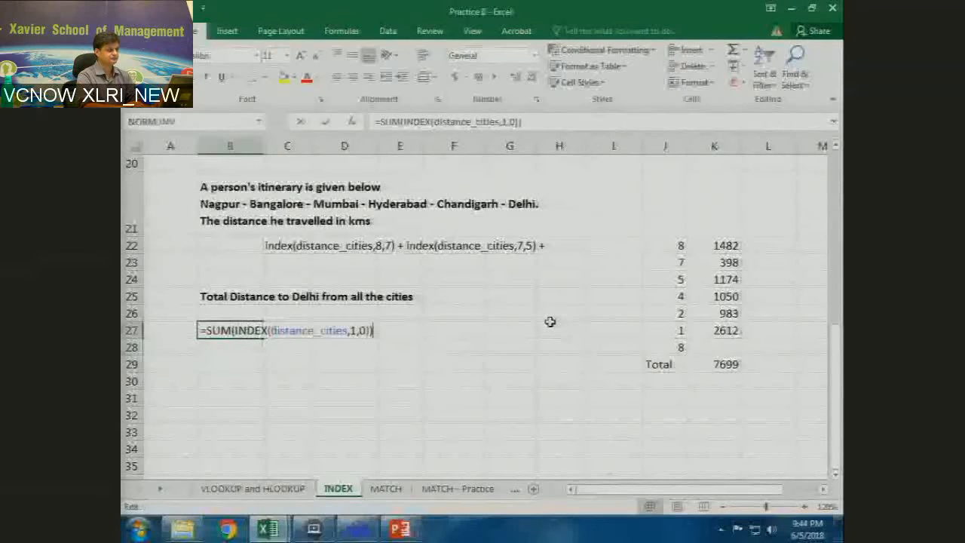